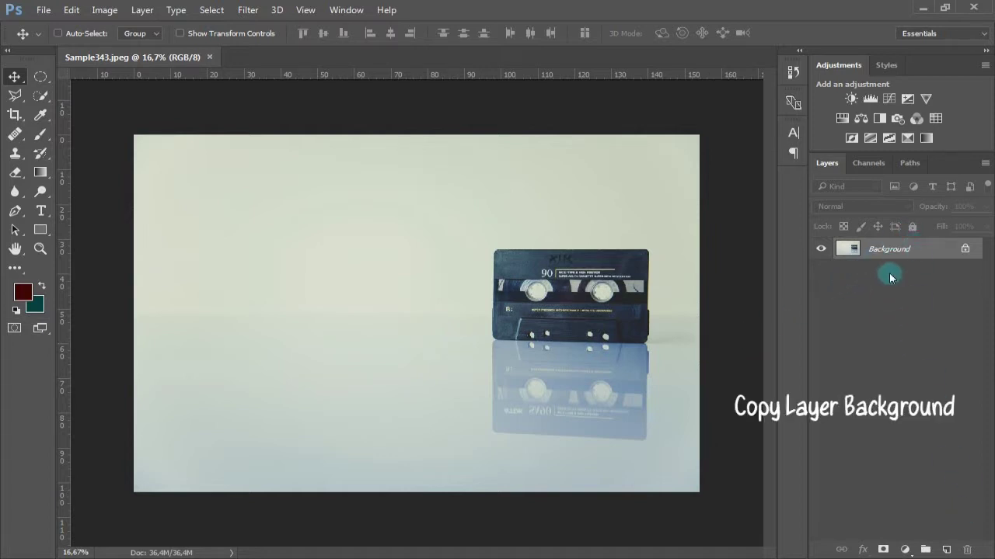
Step: Duplicate the Background layer and select the upright cassette on the copy with the Quick Selection tool
drag(901, 252, 946, 550)
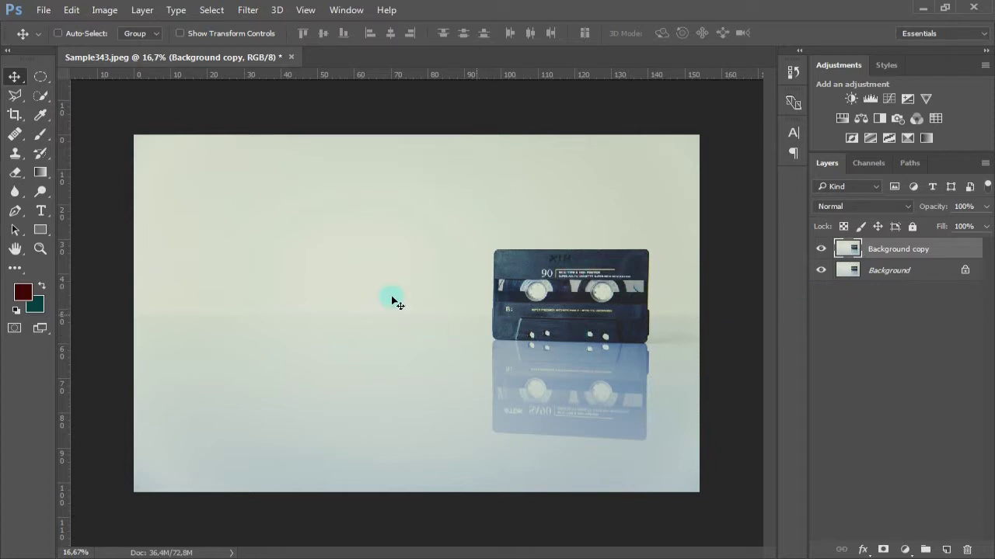
click(41, 94)
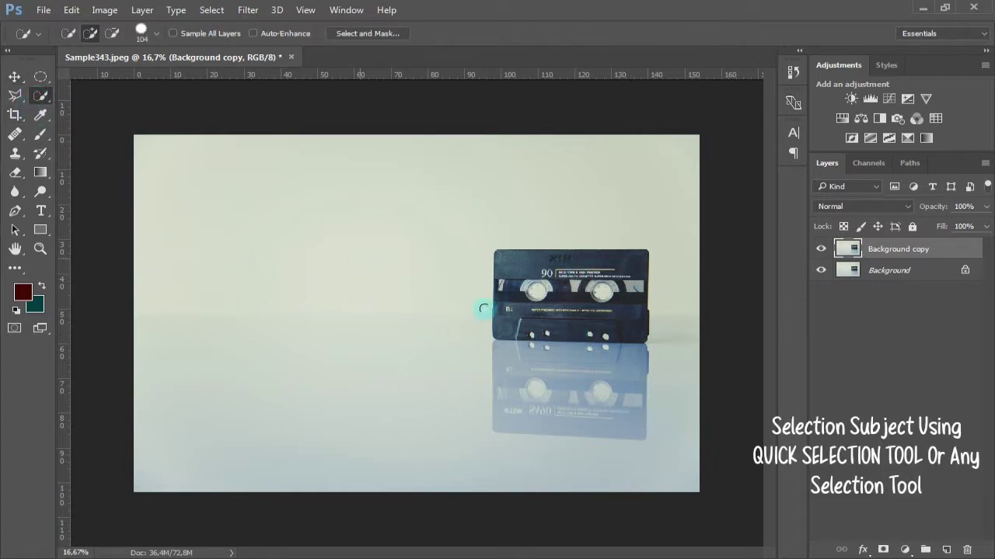
key(z)
drag(613, 322, 684, 293)
key(w)
click(518, 204)
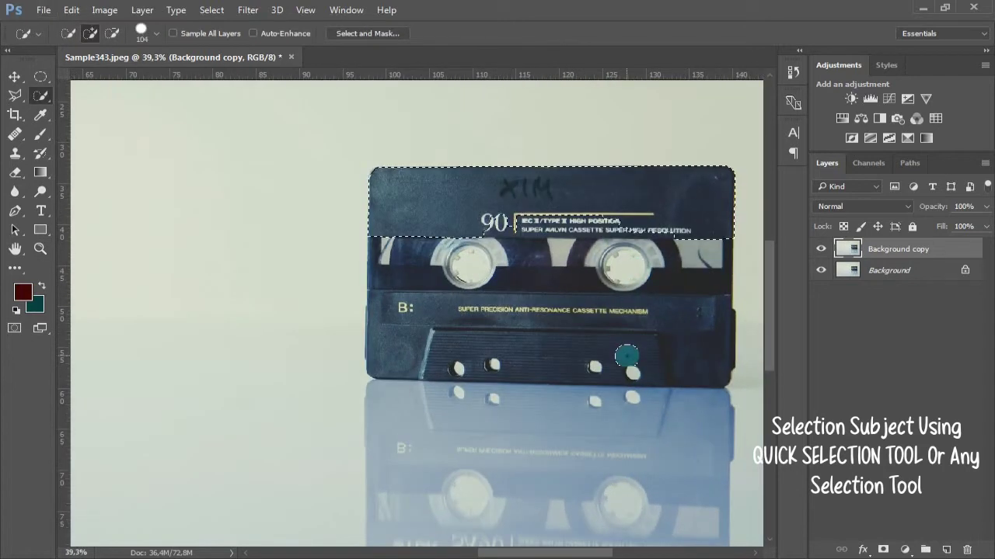
drag(627, 355, 645, 352)
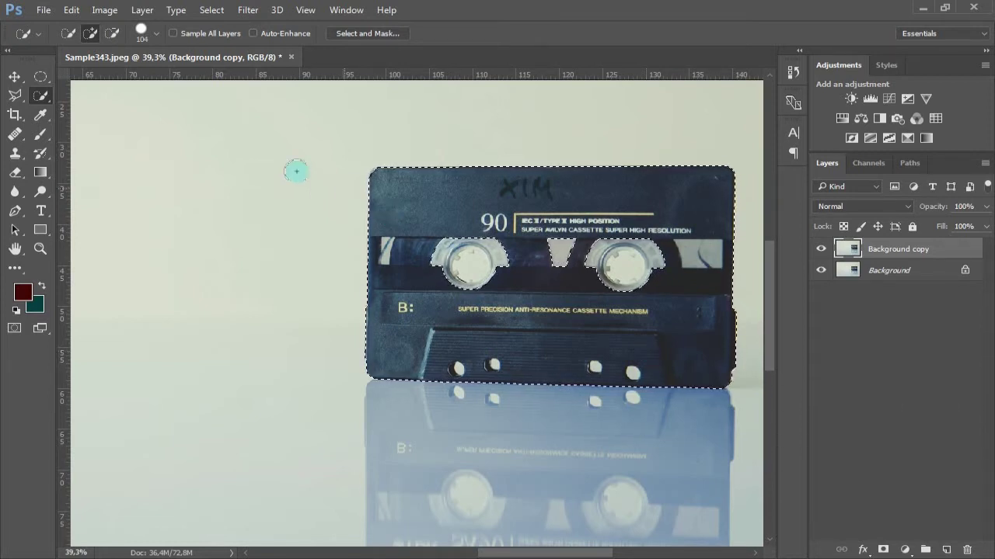
Step: Add the unselected light areas around both reels and the window between them to the cassette selection with the Lasso tool
key(z)
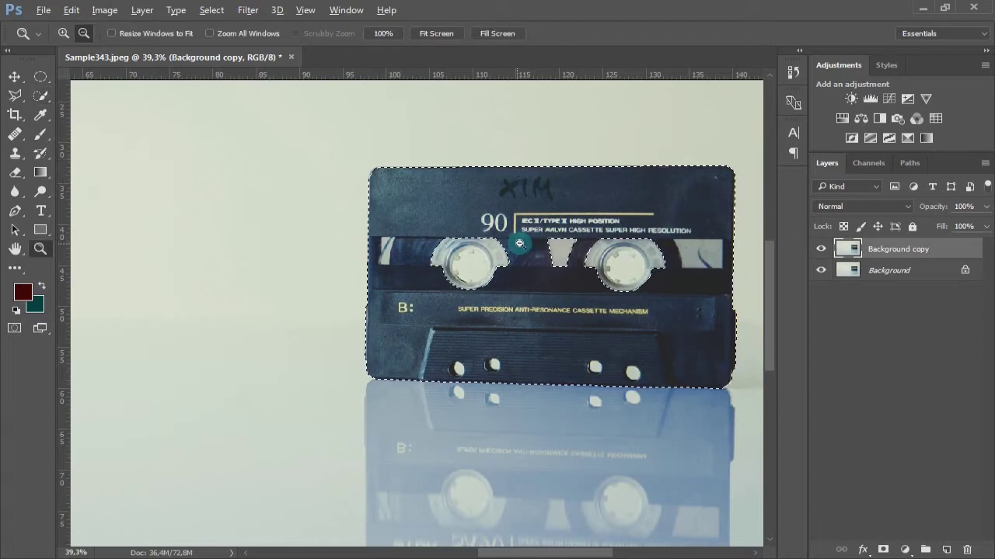
click(523, 279)
scroll(544, 280, up, 2)
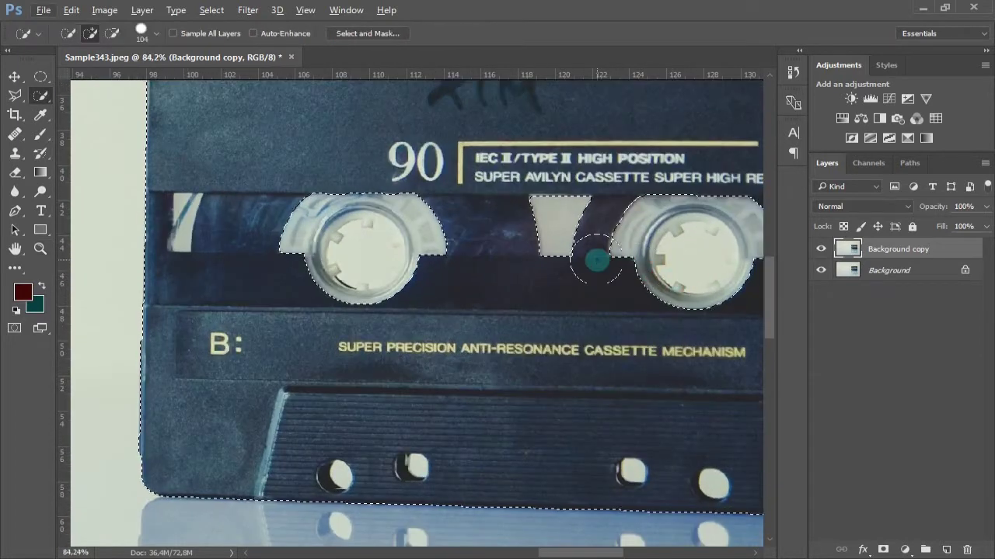
drag(546, 264, 506, 262)
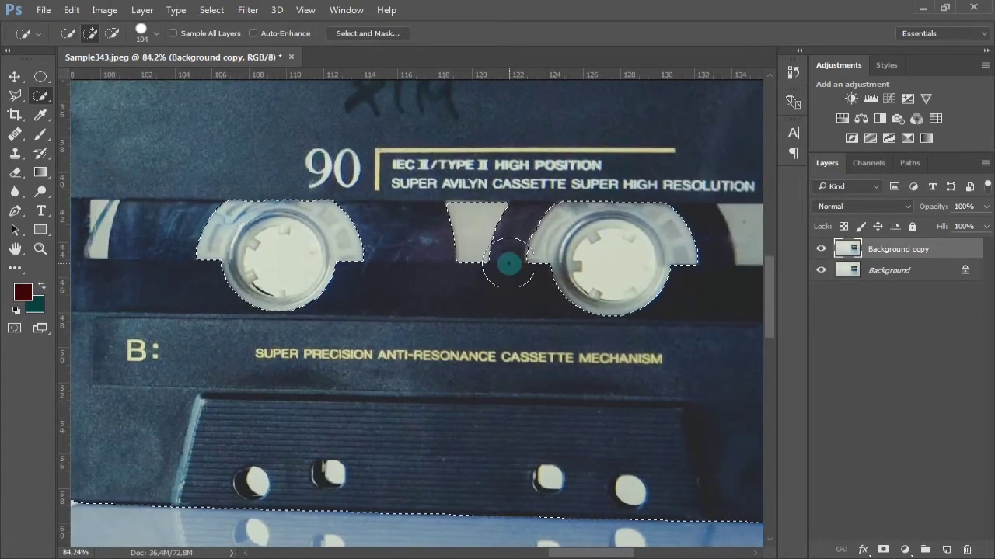
click(12, 99)
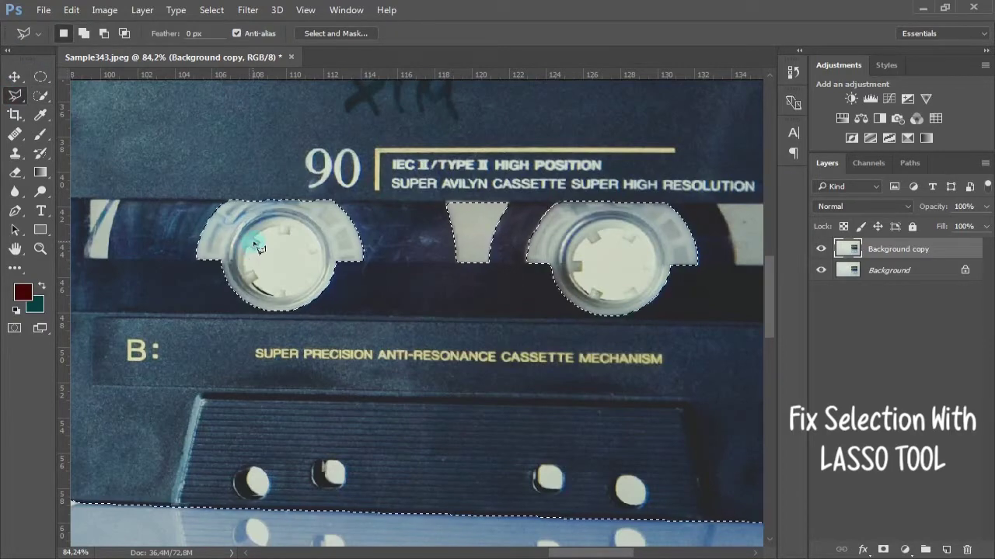
right_click(14, 95)
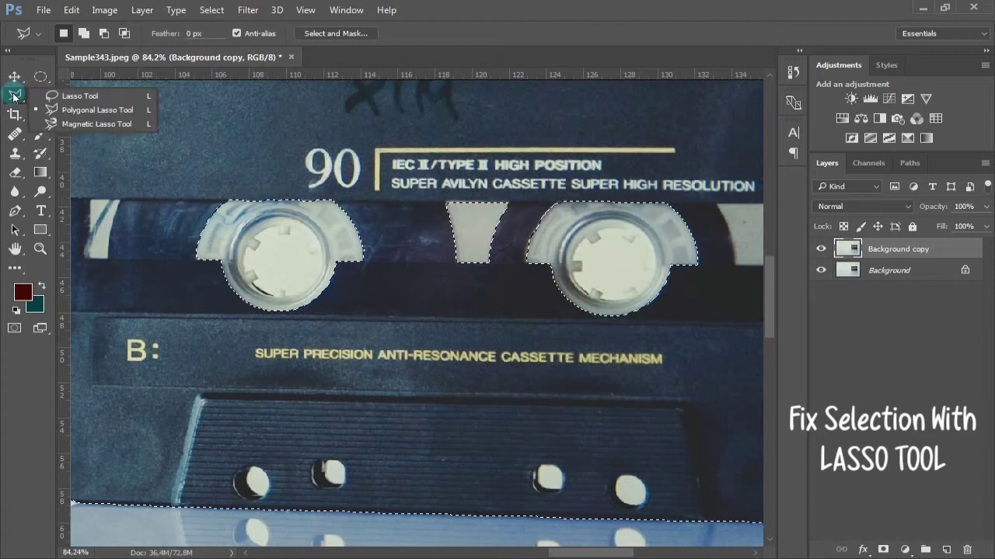
click(77, 96)
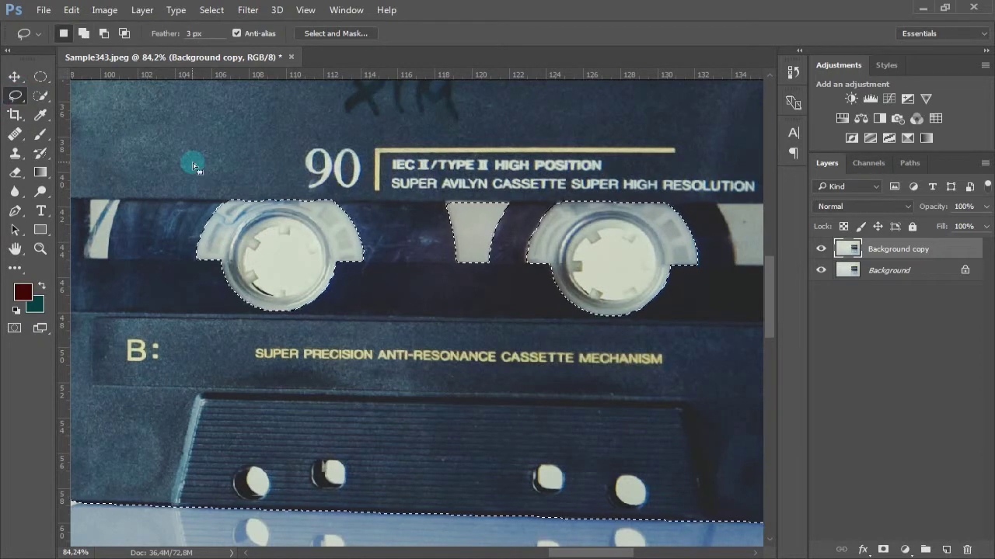
mouse_move(210, 188)
mouse_down()
mouse_move(179, 247)
mouse_move(333, 355)
mouse_move(372, 187)
mouse_move(251, 150)
mouse_up()
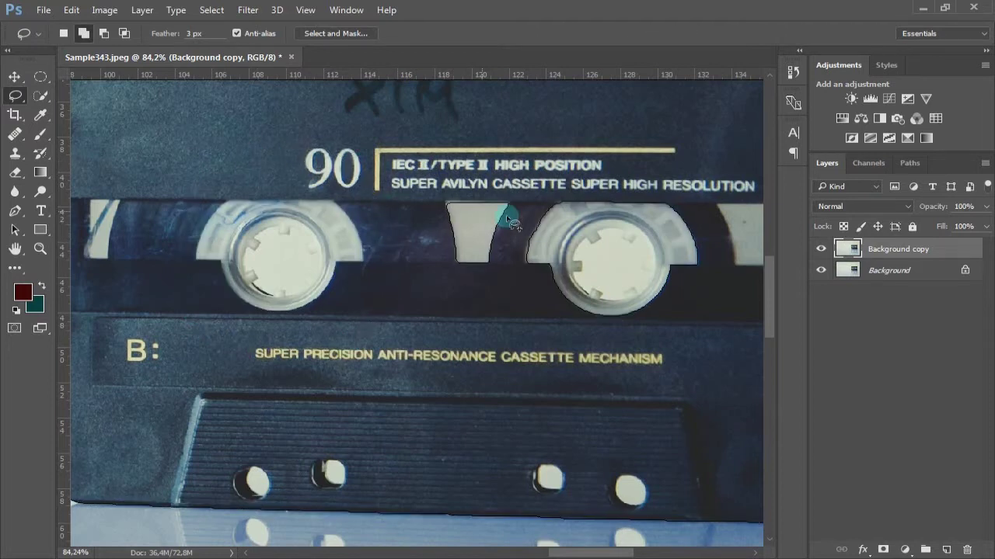
mouse_move(404, 194)
mouse_down()
mouse_move(505, 311)
mouse_move(517, 226)
mouse_move(388, 165)
mouse_move(396, 187)
mouse_up()
mouse_move(515, 192)
mouse_down()
mouse_move(504, 282)
mouse_move(625, 374)
mouse_move(751, 307)
mouse_move(694, 203)
mouse_move(552, 180)
mouse_move(516, 191)
mouse_up()
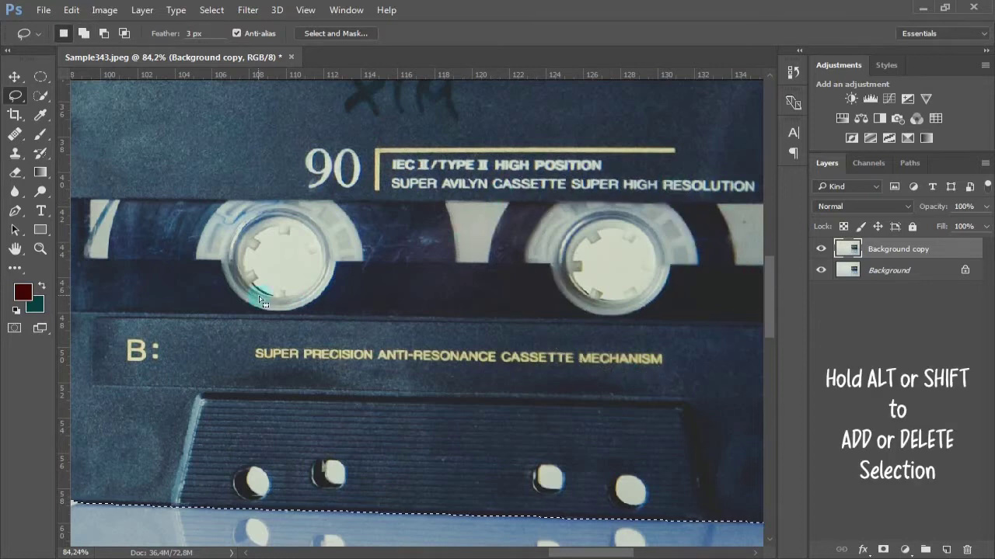
Step: Subtract the toothed hole of the left reel from the selection by tracing its outline with the Polygonal Lasso tool
drag(258, 296, 256, 247)
key(shift)
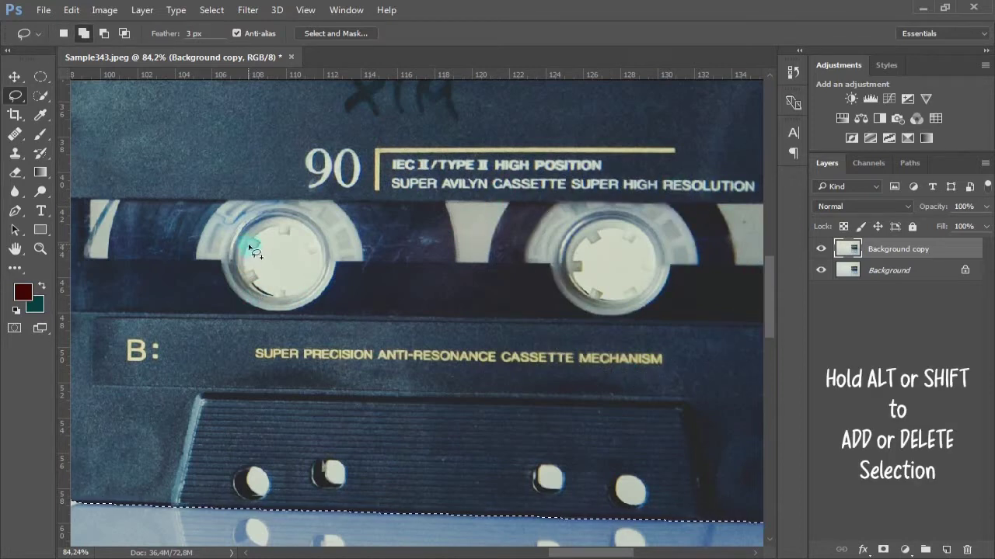
click(26, 100)
click(109, 110)
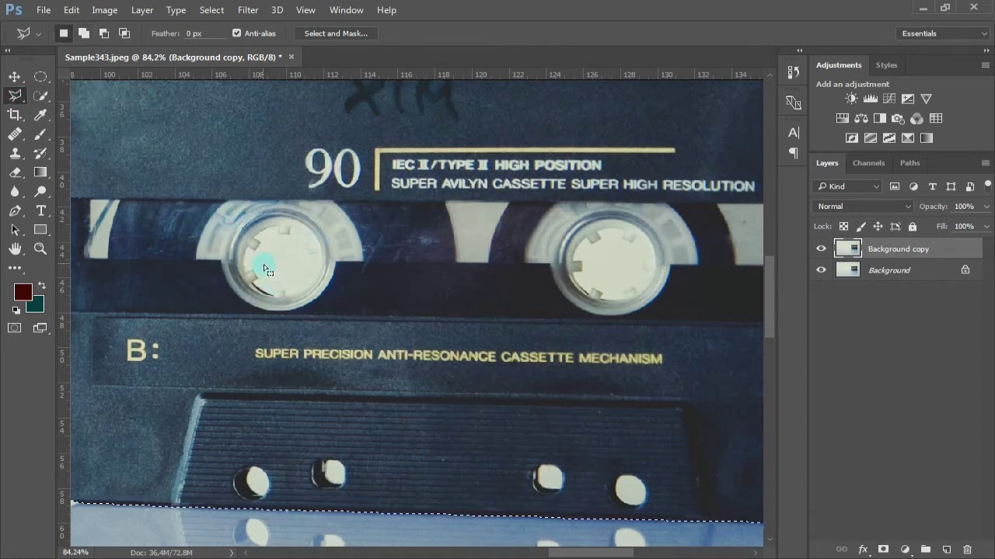
key(alt)
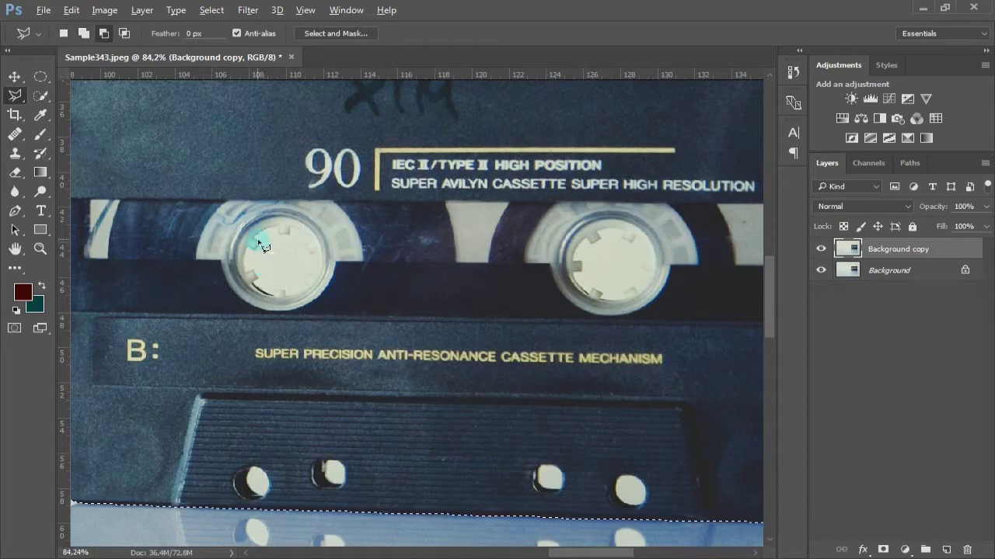
key(z)
click(303, 253)
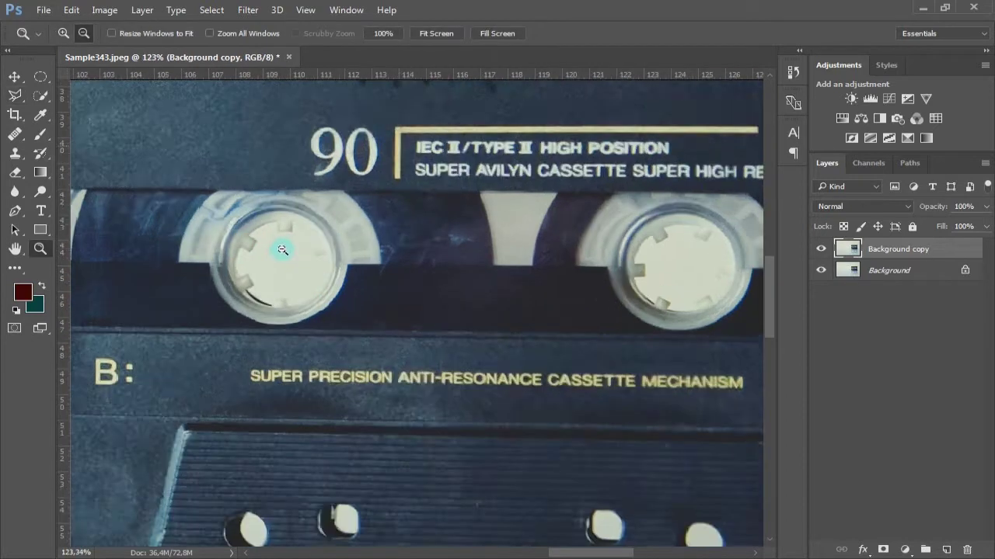
scroll(303, 254, up, 1)
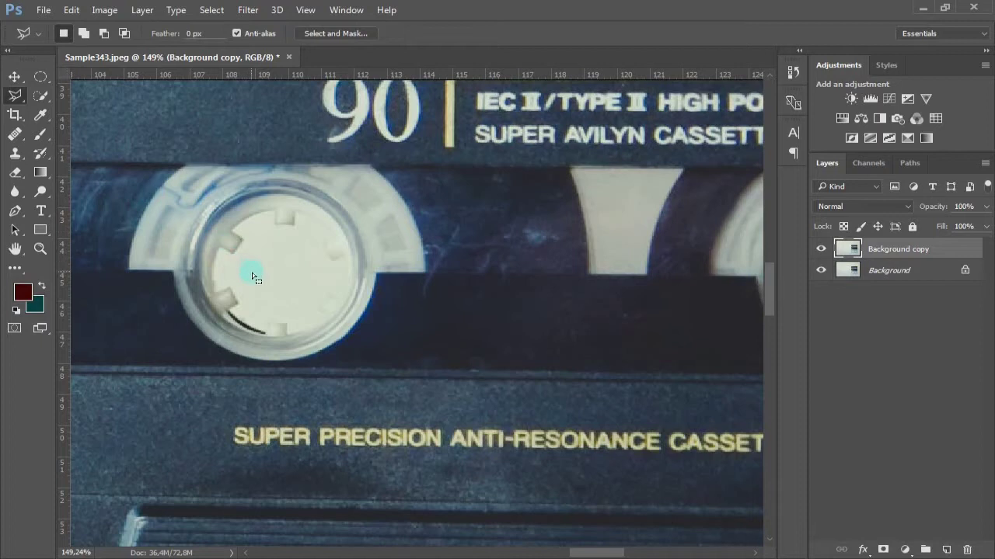
key(alt)
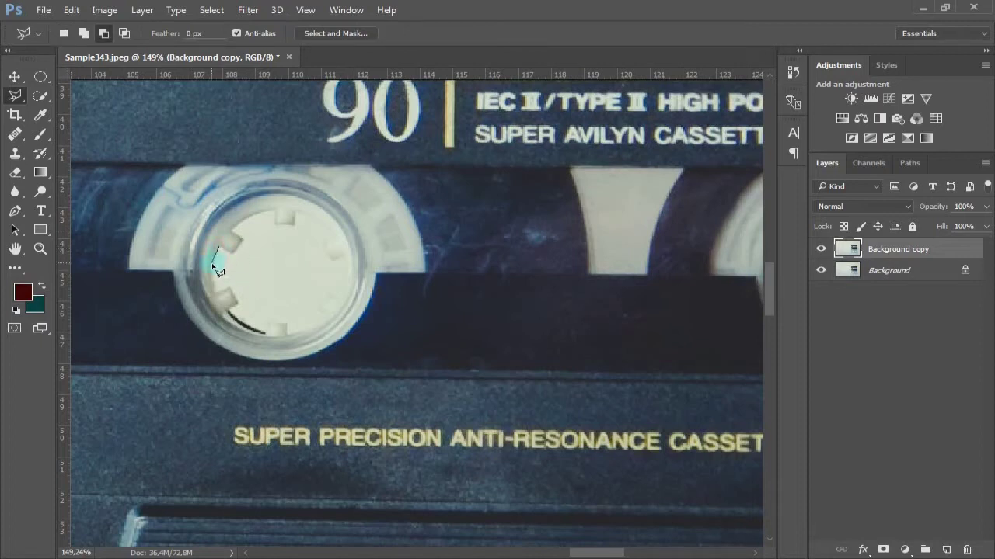
drag(216, 280, 216, 298)
mouse_move(235, 317)
mouse_down()
mouse_move(265, 338)
mouse_move(273, 326)
mouse_move(290, 326)
mouse_move(290, 339)
mouse_move(313, 334)
mouse_move(327, 327)
mouse_move(329, 297)
mouse_move(347, 294)
mouse_move(349, 259)
mouse_move(335, 261)
mouse_move(320, 222)
mouse_move(299, 214)
mouse_move(285, 234)
mouse_up()
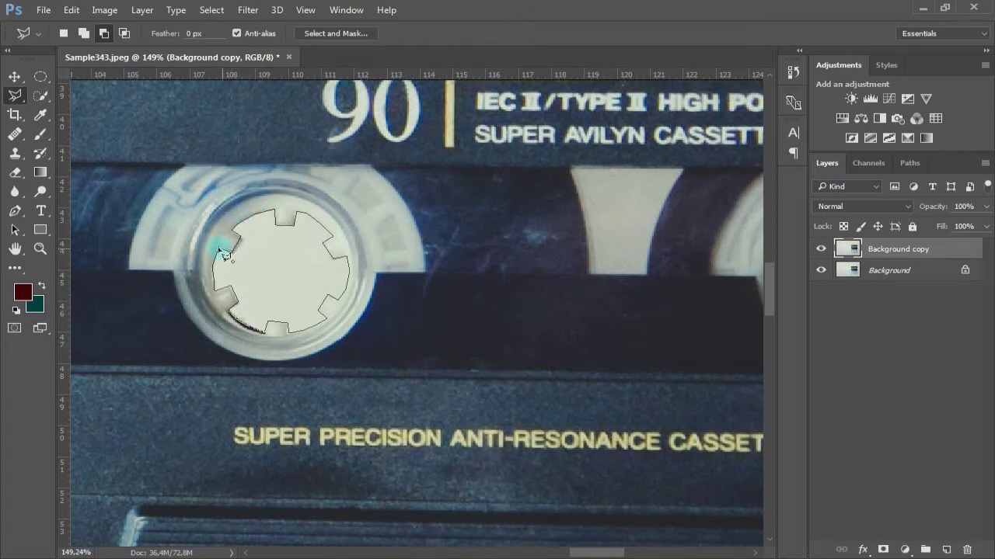
drag(224, 253, 223, 257)
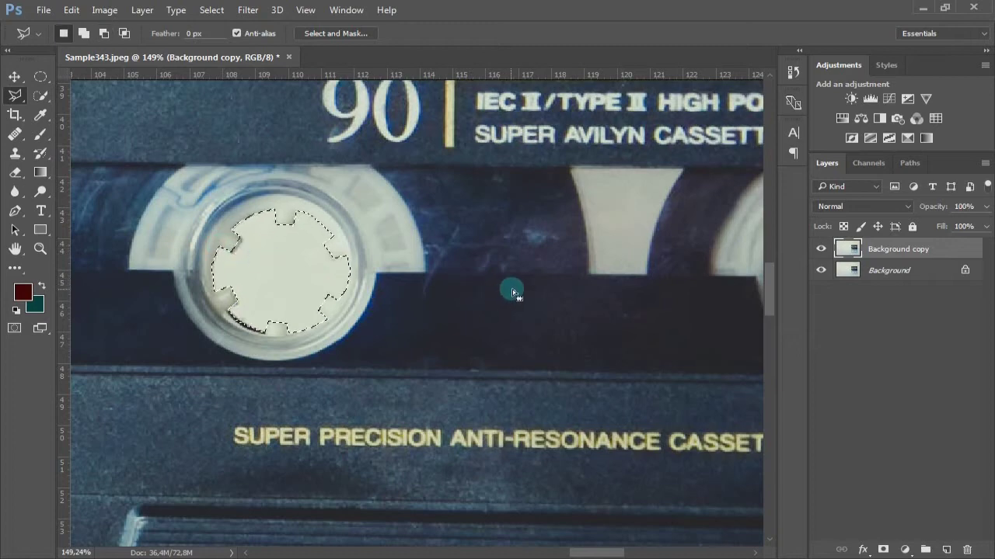
Step: Subtract the toothed hole of the right reel from the selection by tracing around its teeth with the Polygonal Lasso
drag(510, 290, 239, 253)
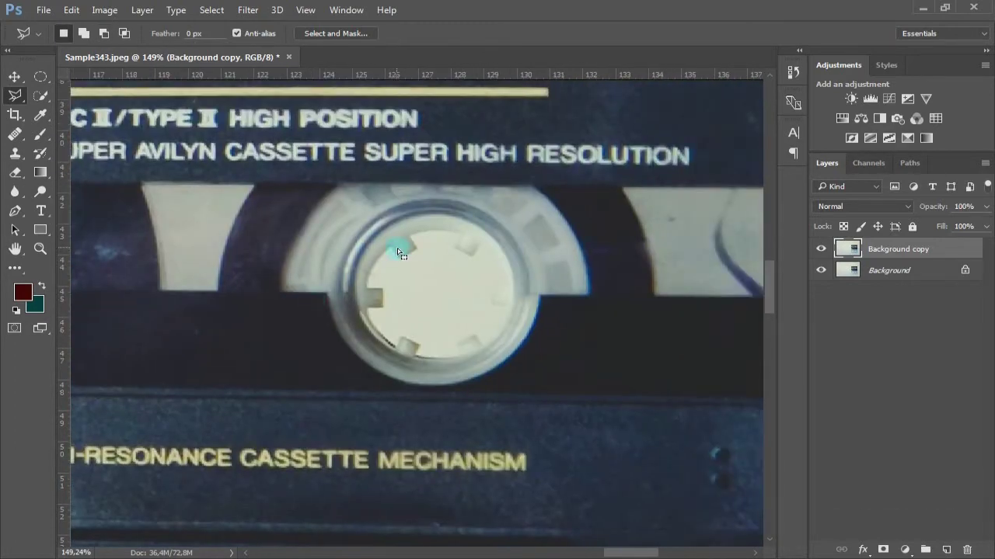
key(alt)
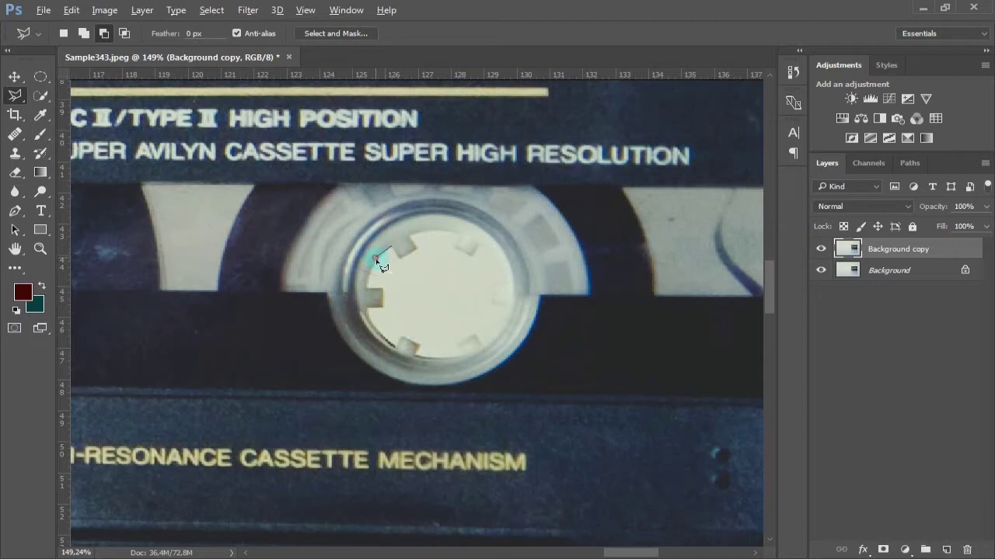
mouse_move(382, 294)
mouse_down()
mouse_move(367, 314)
mouse_move(370, 331)
mouse_move(396, 351)
mouse_move(436, 365)
mouse_up()
drag(495, 302, 513, 282)
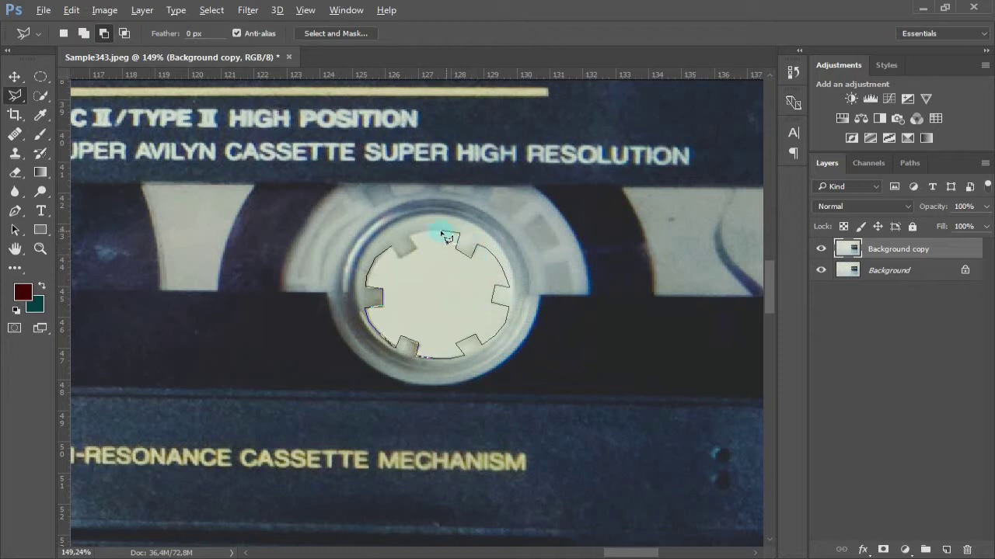
click(395, 255)
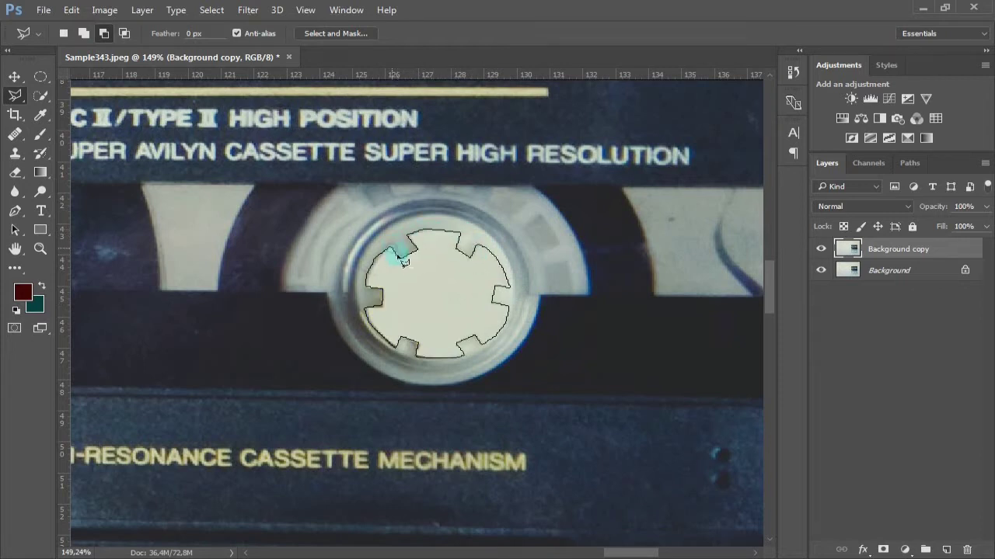
Step: Subtract the bright areas of the two small holes at the cassette's lower left from the selection with the Quick Selection tool
key(z)
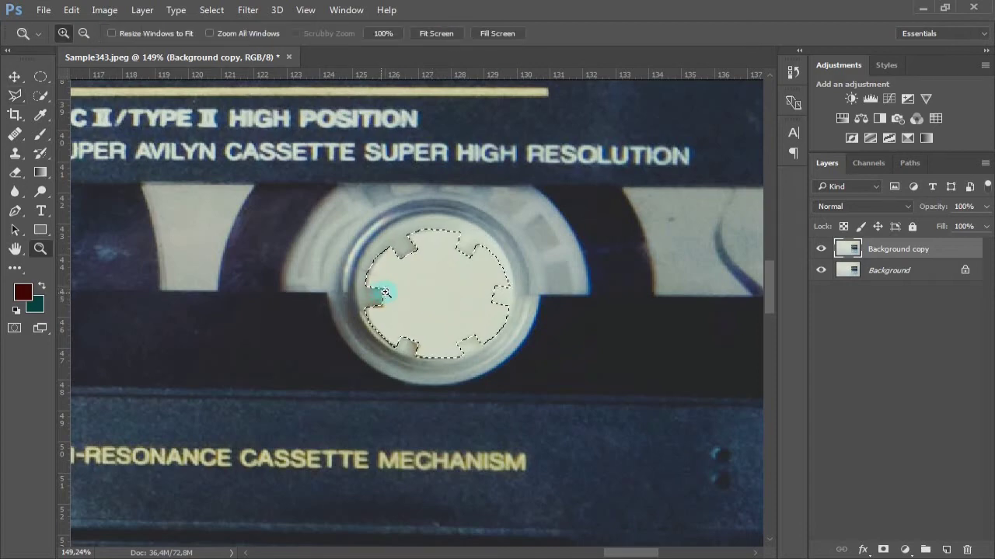
scroll(381, 294, down, 5)
key(l)
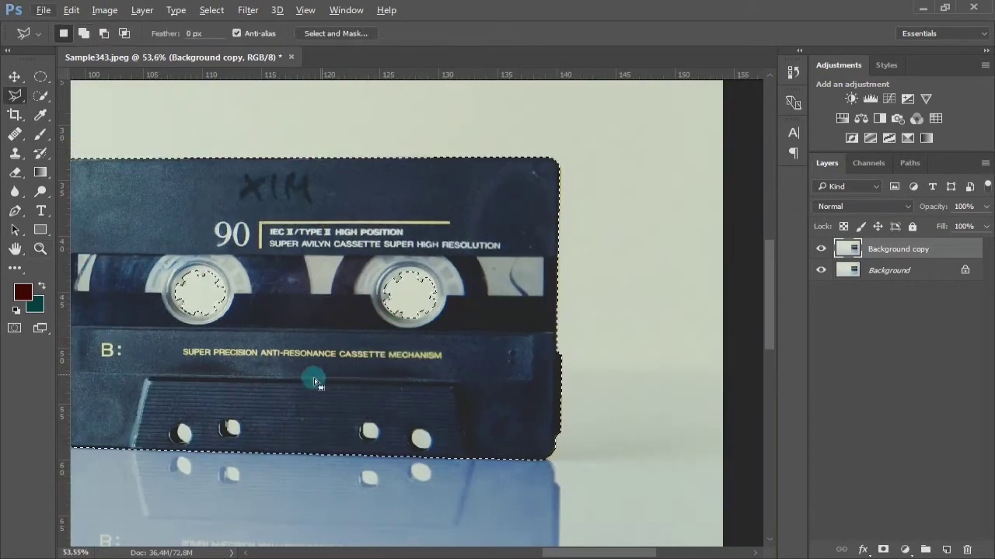
drag(282, 400, 349, 355)
key(z)
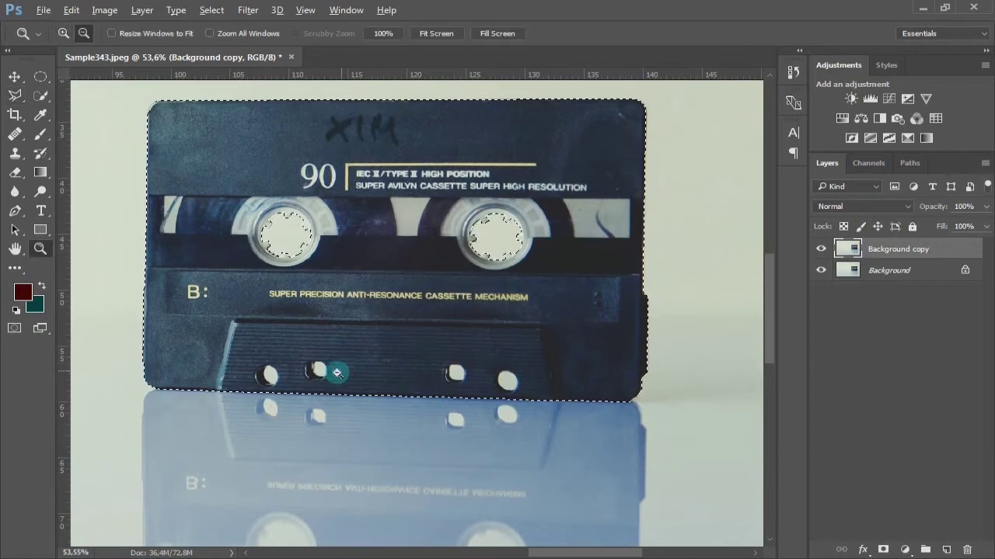
scroll(349, 370, up, 5)
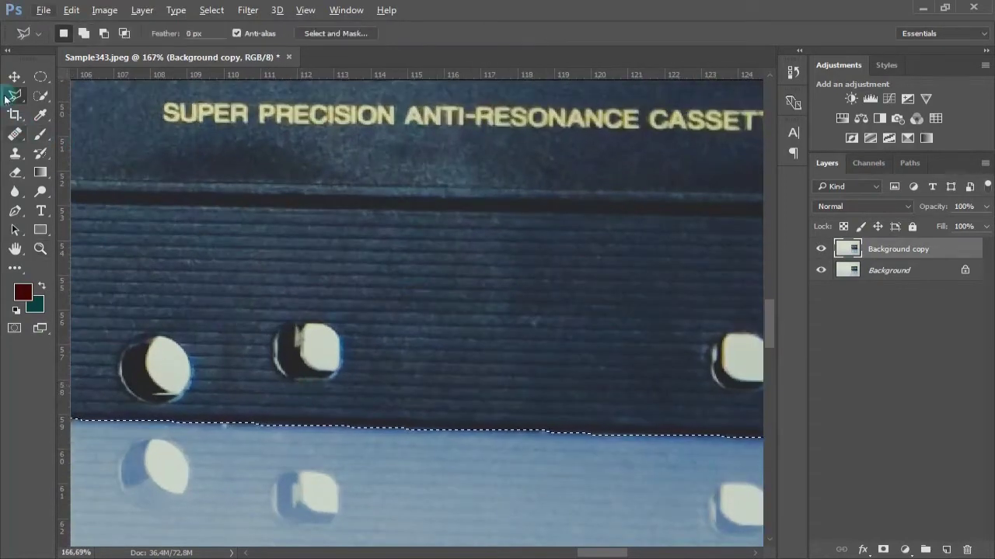
click(31, 98)
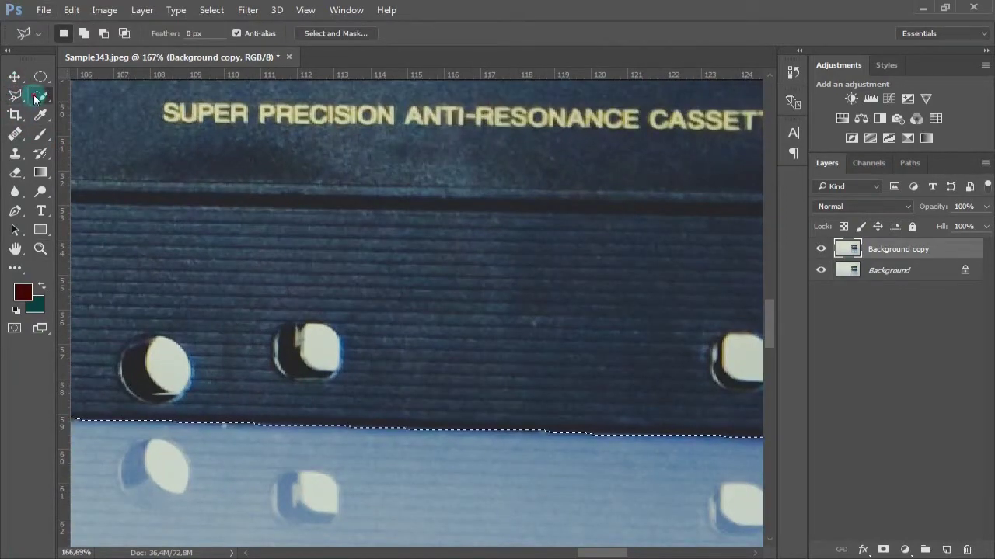
drag(195, 381, 152, 398)
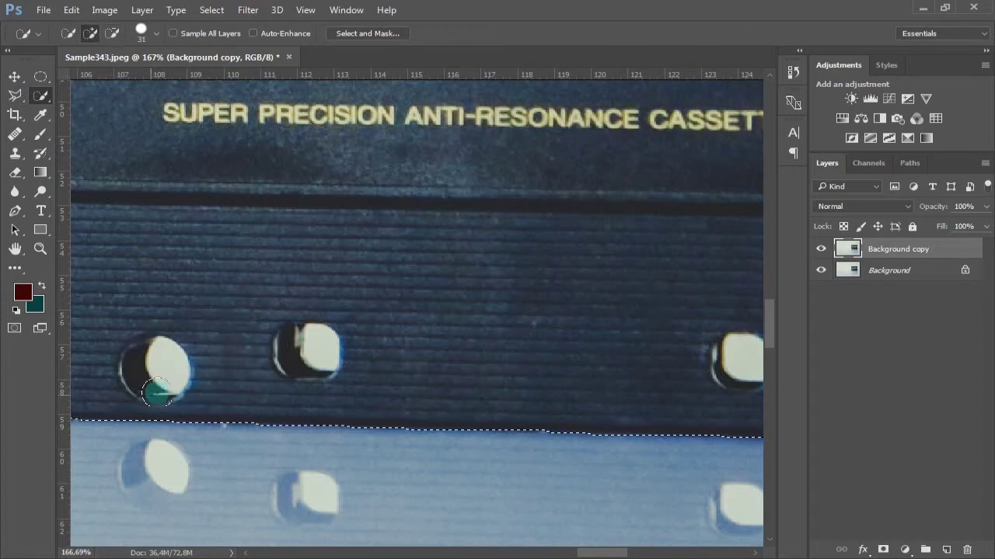
key(alt)
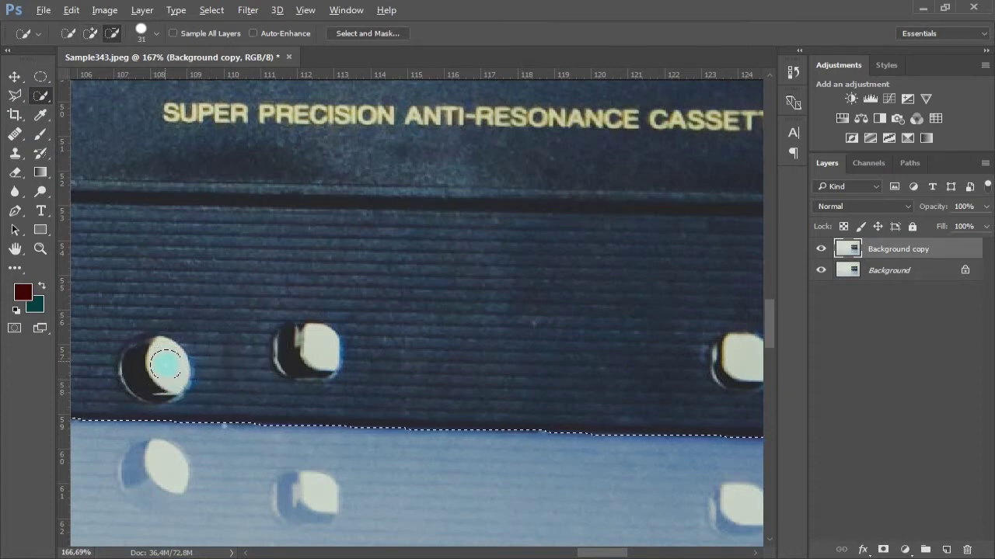
alt+click(167, 367)
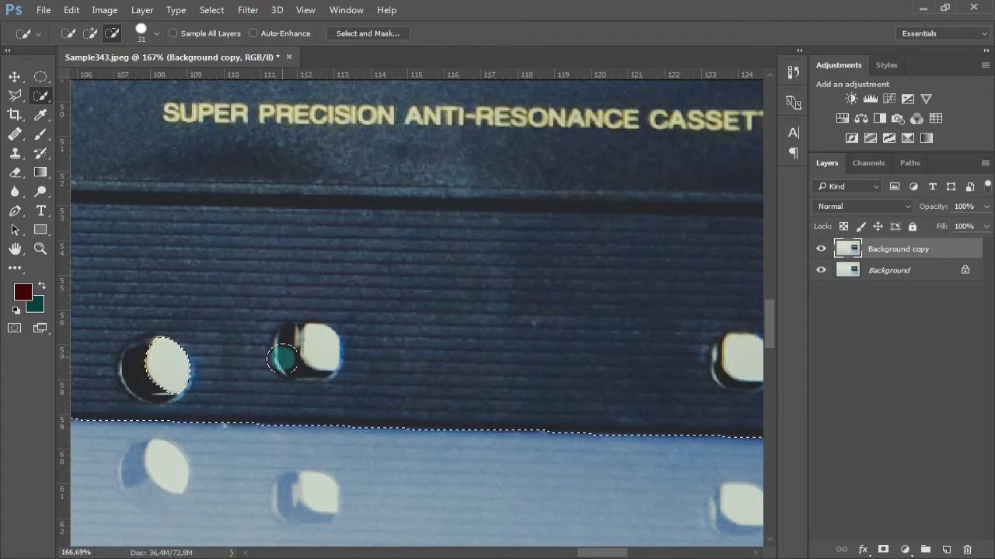
alt+click(316, 347)
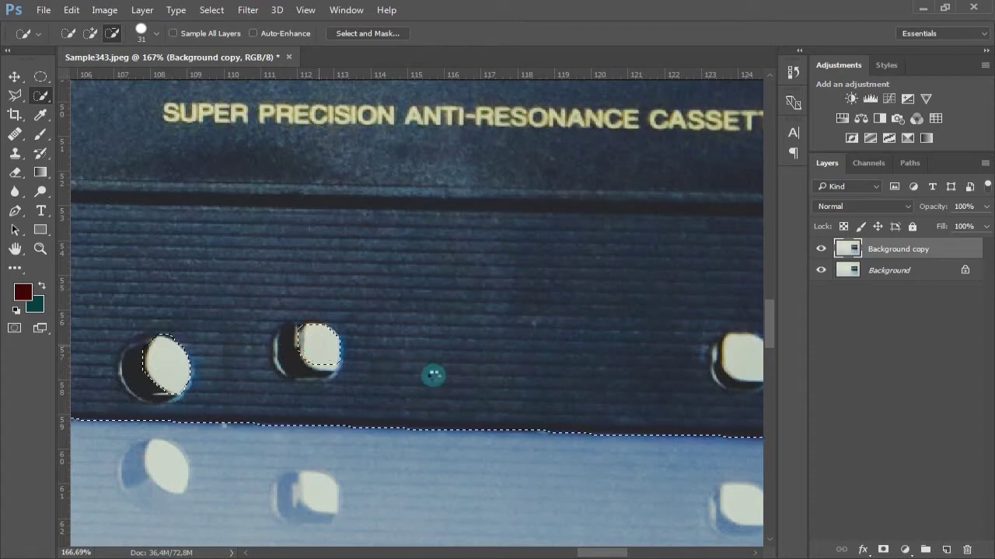
Step: Subtract the bright areas of the two small holes at the cassette's lower right from the selection with the Quick Selection tool
drag(534, 349, 297, 311)
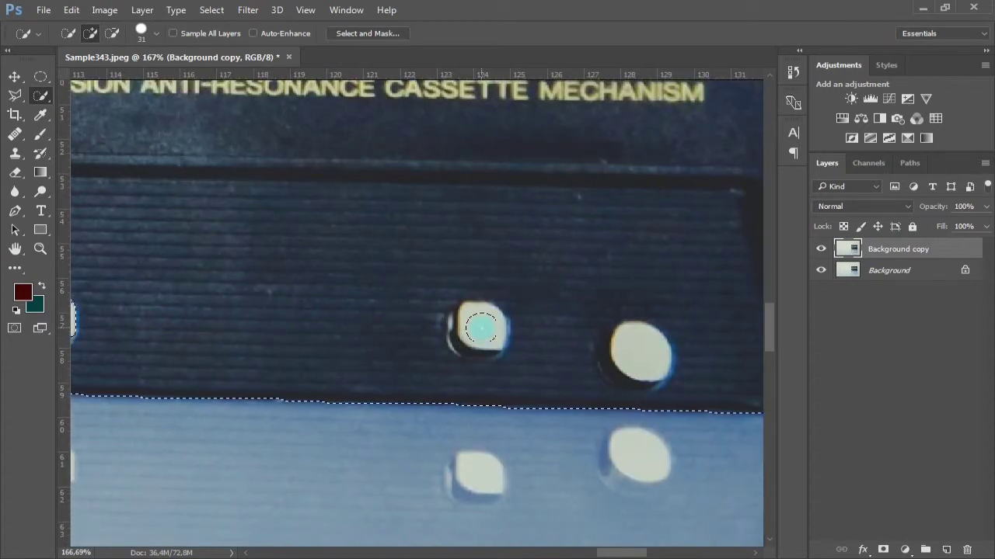
alt+click(481, 329)
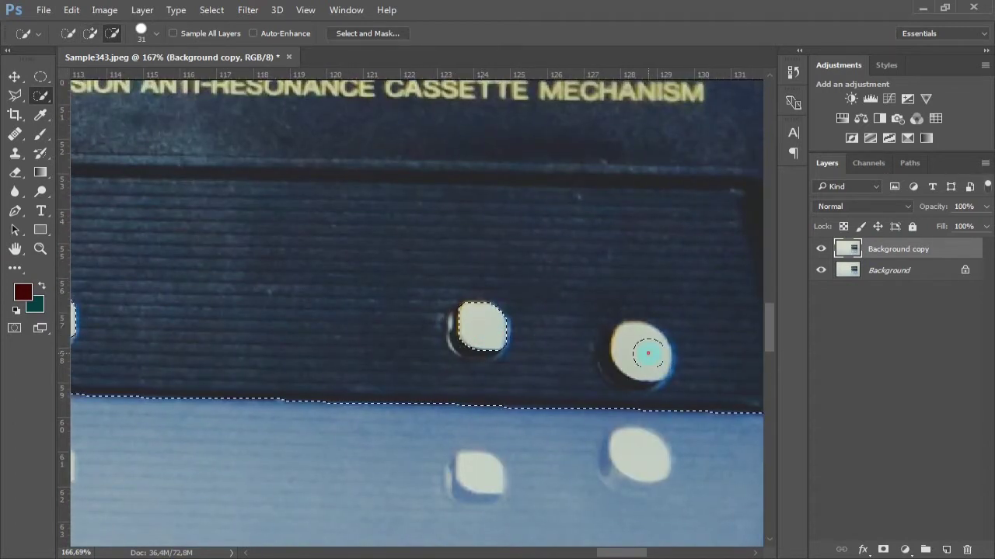
alt+click(648, 353)
Step: Copy the selected cassette from the Background copy onto a new layer of its own
key(z)
alt+click(567, 295)
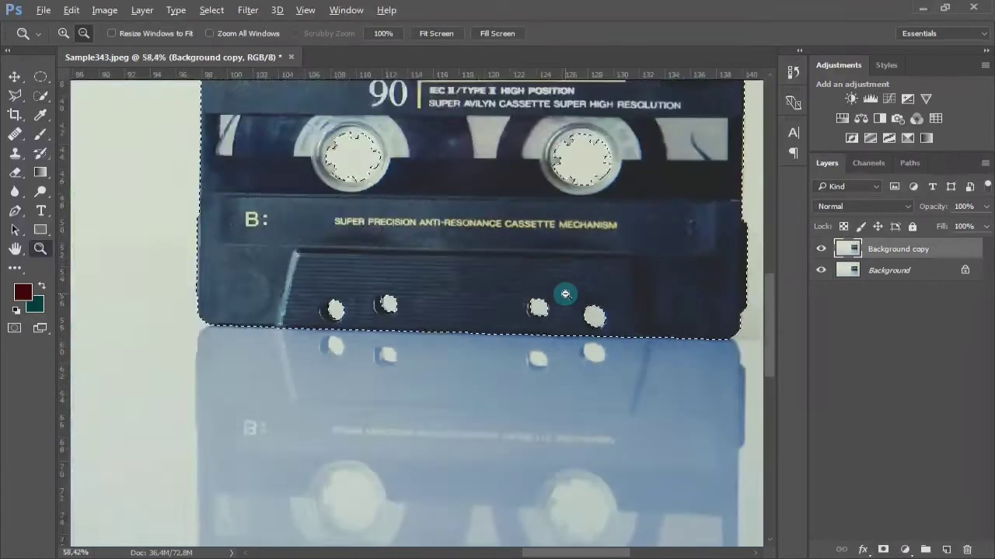
alt+click(565, 294)
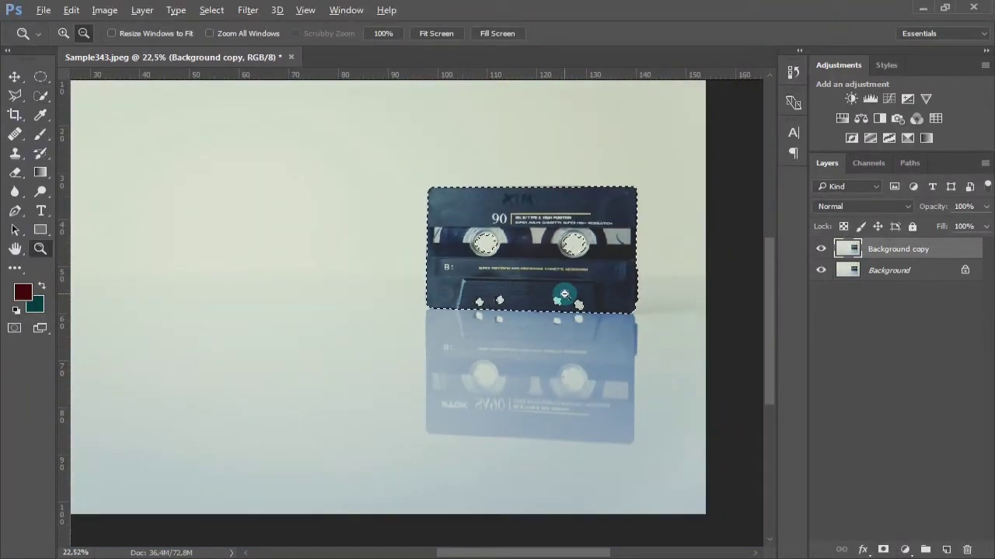
alt+click(564, 294)
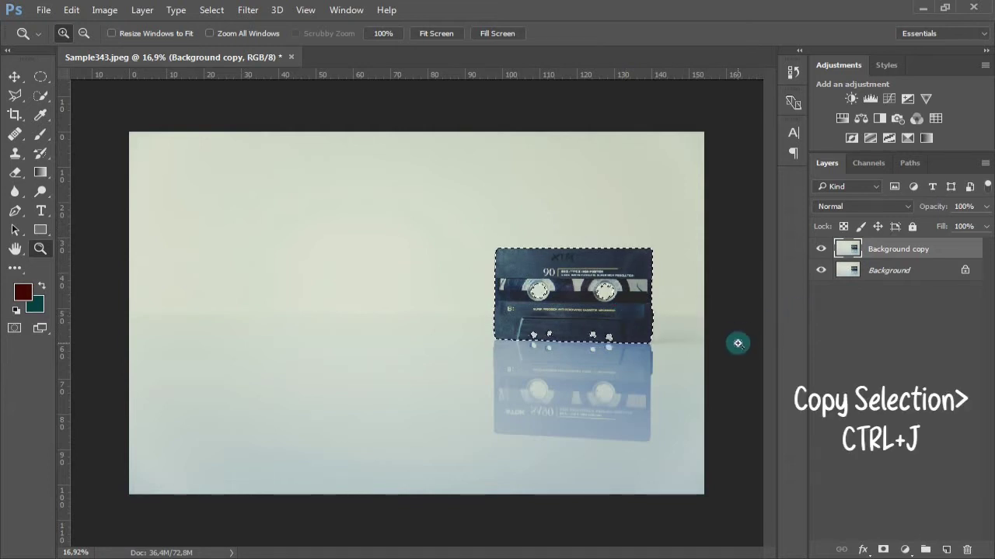
key(ctrl+j)
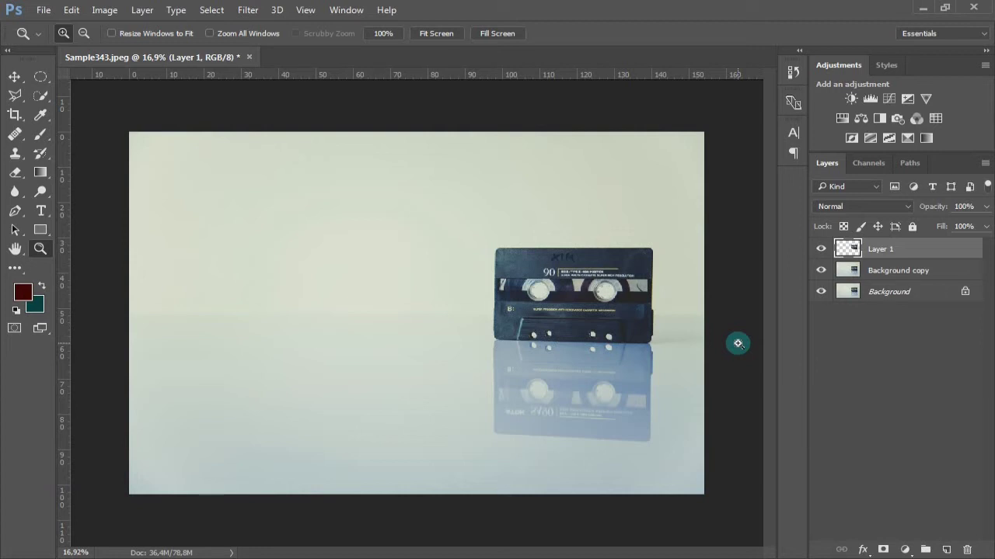
Step: Add a Solid Color fill layer in teal 268083 directly above the Background copy layer
click(899, 270)
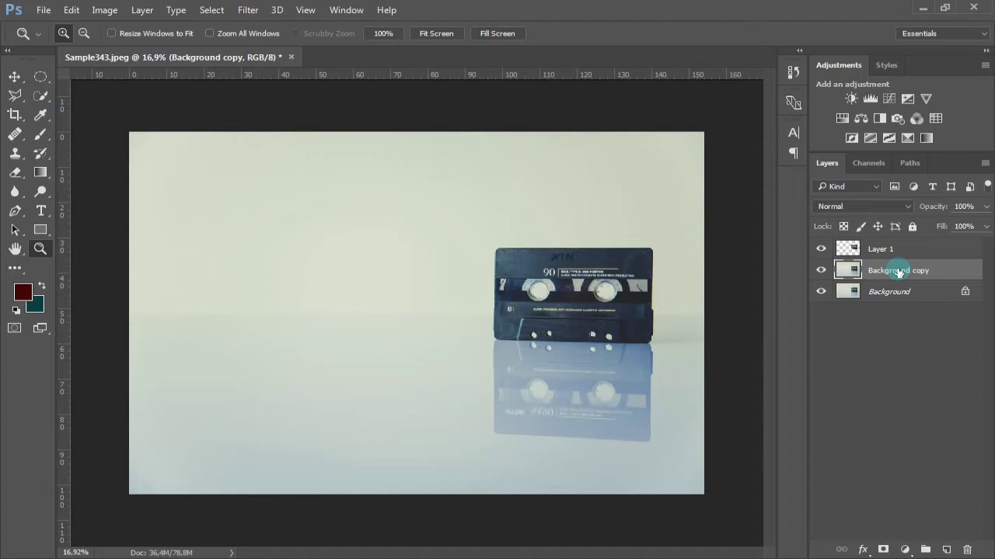
click(905, 550)
click(886, 229)
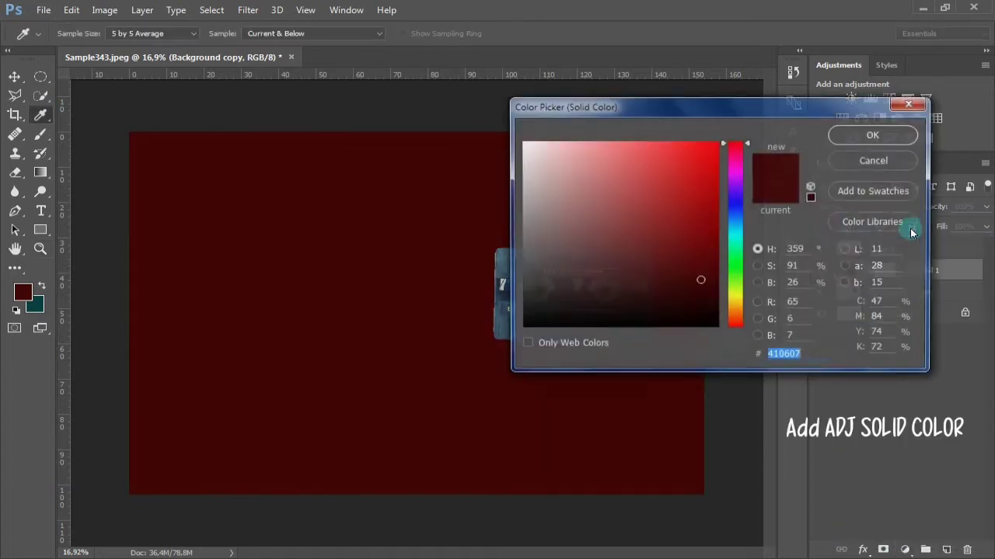
drag(689, 108, 779, 106)
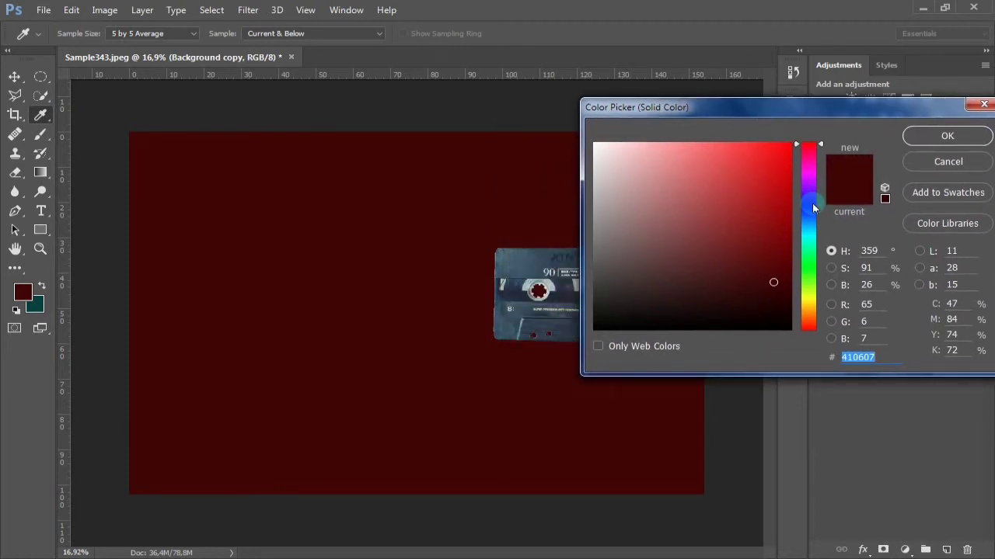
drag(812, 203, 805, 229)
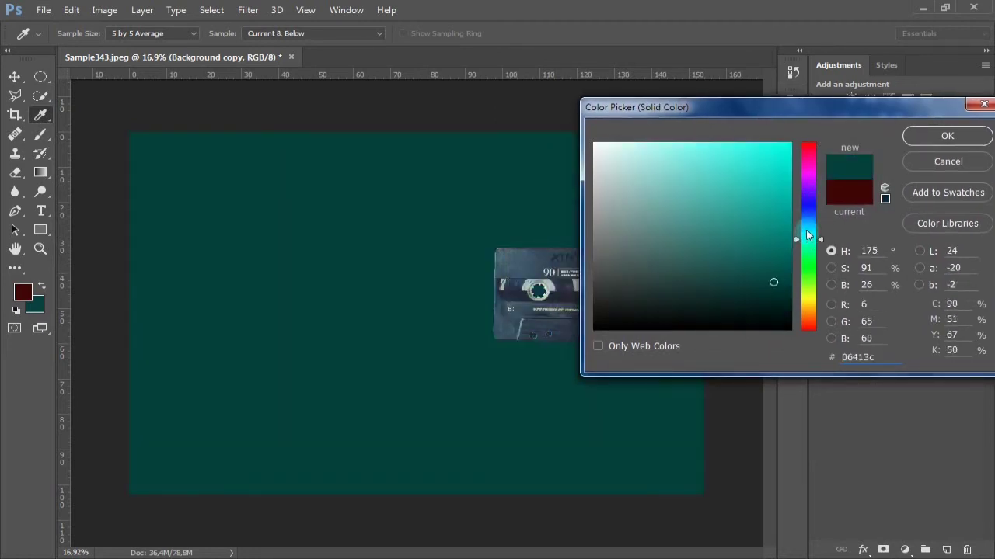
click(777, 223)
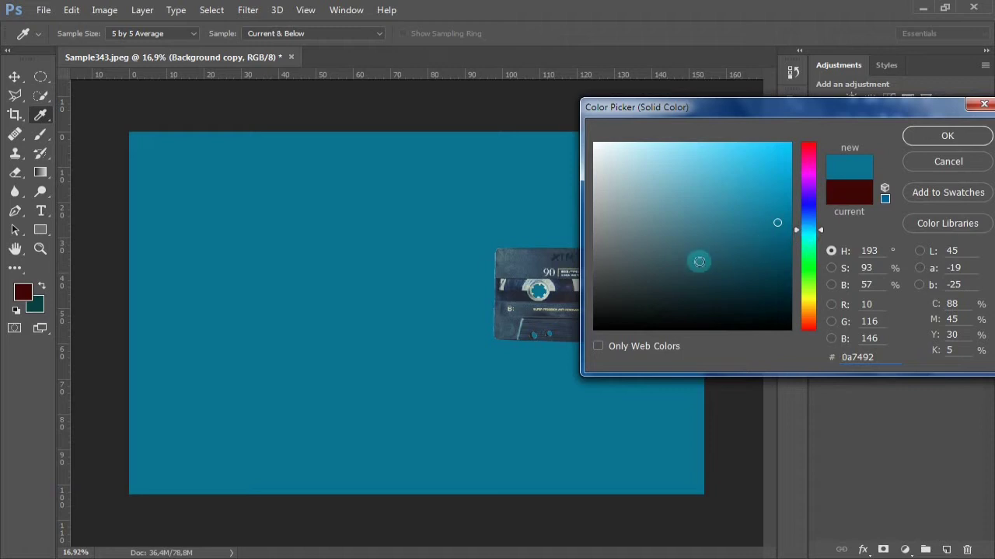
click(808, 236)
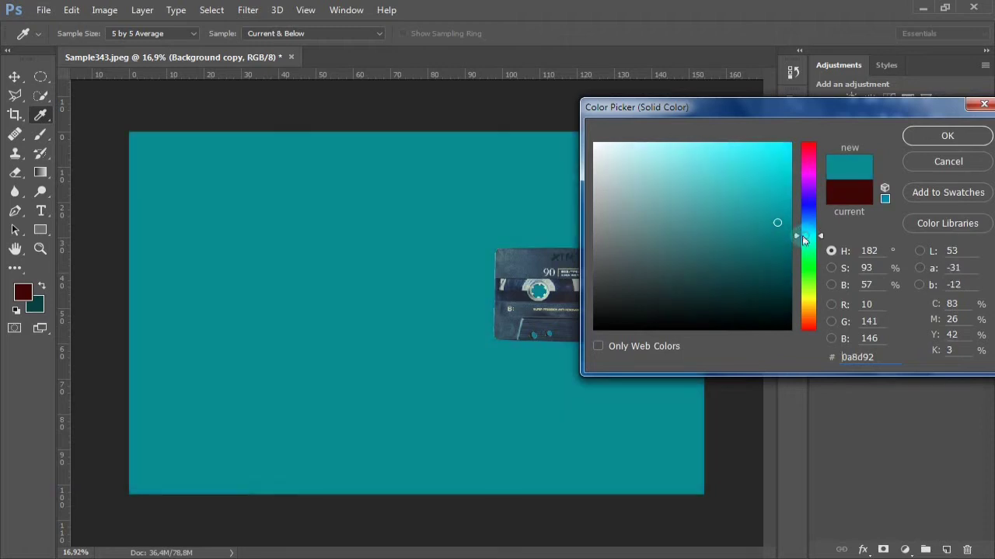
click(732, 218)
click(734, 233)
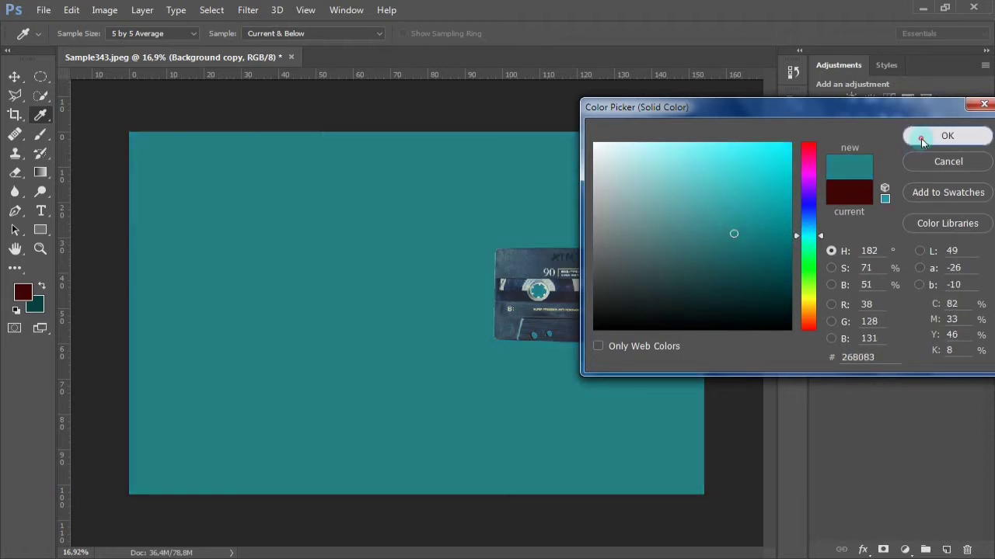
click(921, 138)
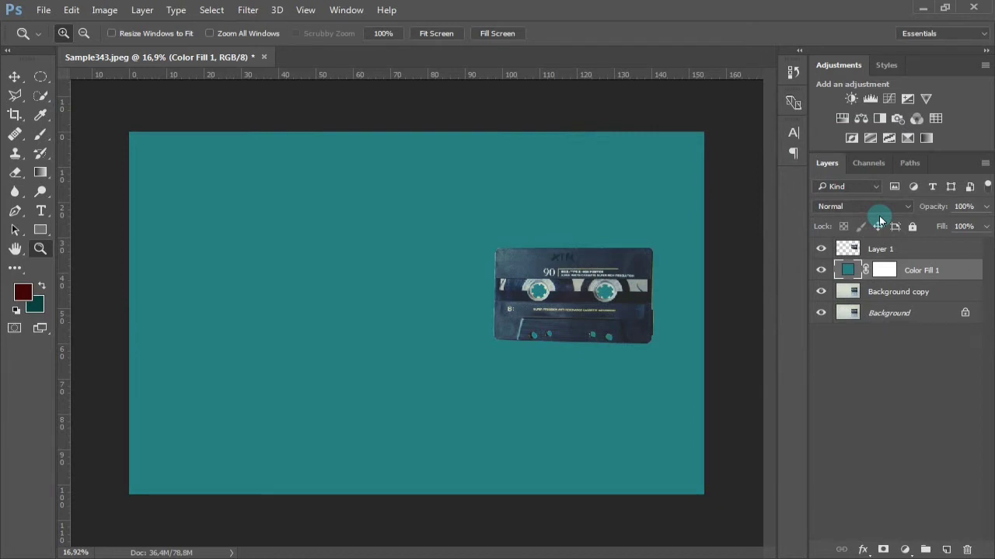
Step: Move the Background copy layer to the top of the layer stack and set its blend mode to Overlay
click(899, 300)
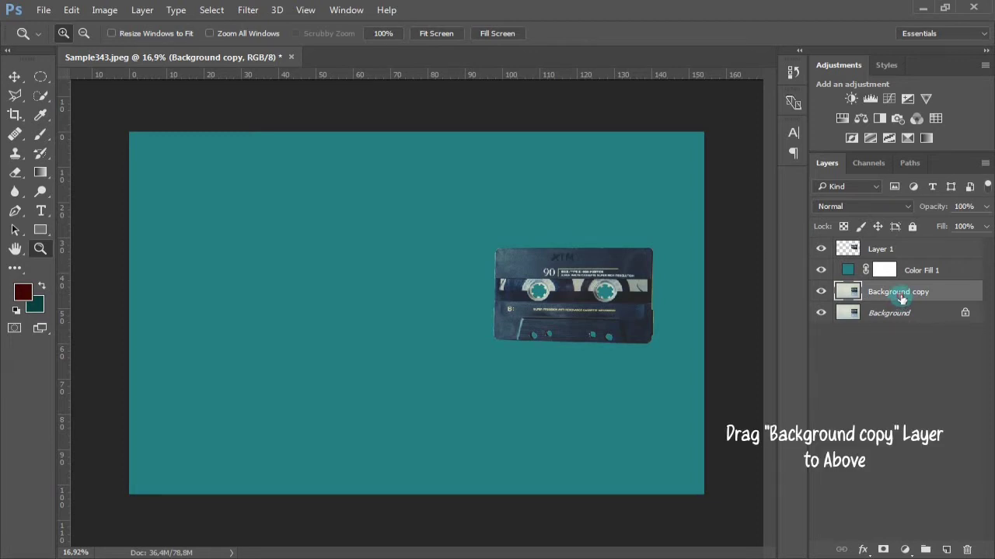
drag(901, 300, 897, 248)
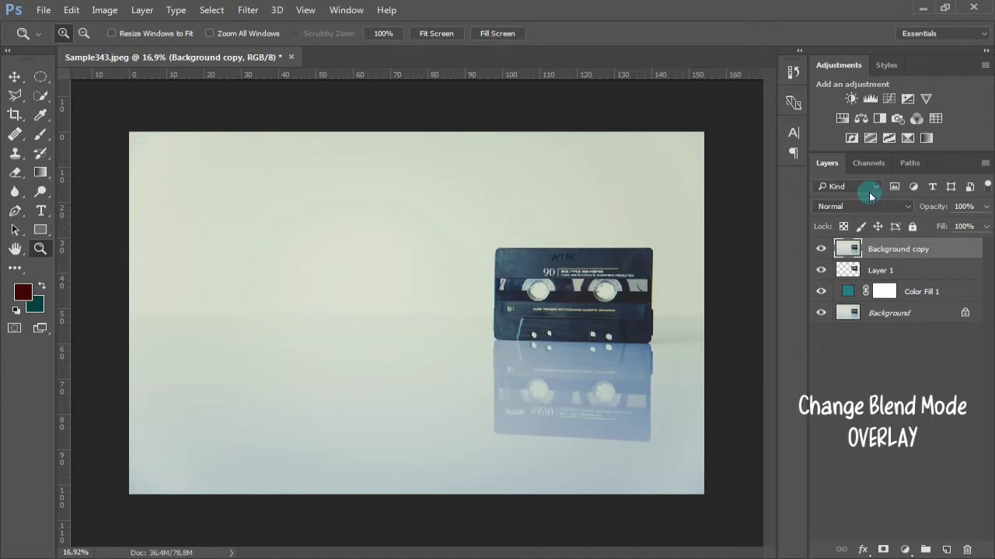
click(882, 205)
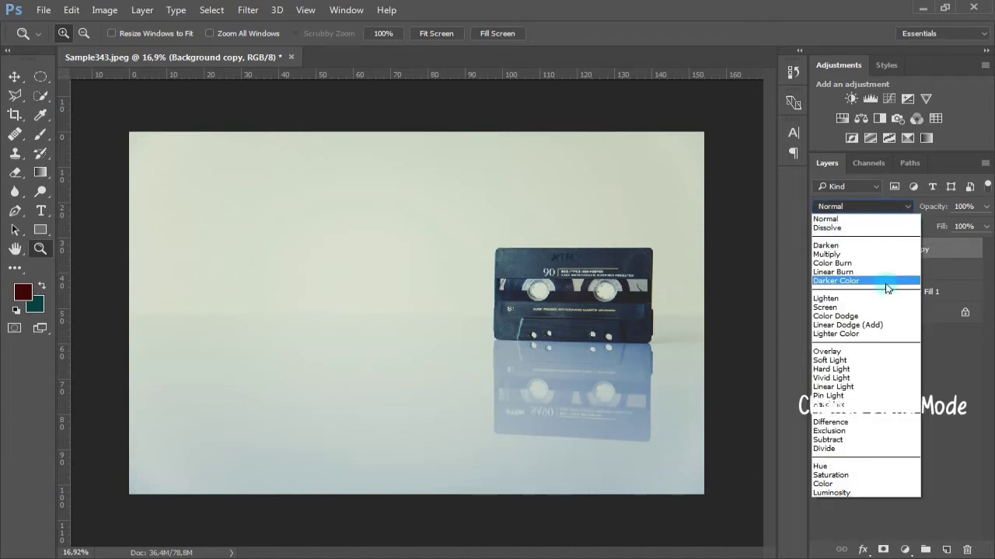
click(864, 348)
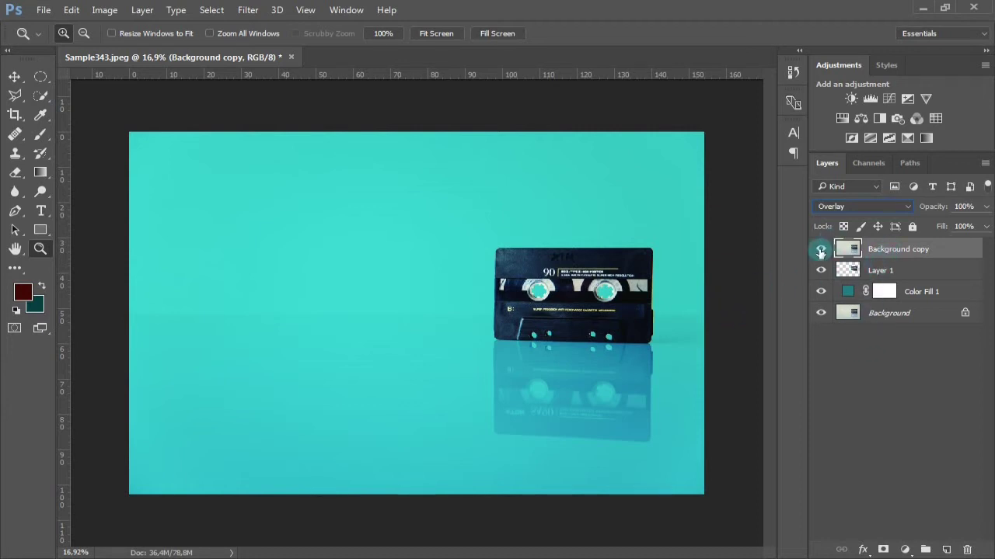
Step: Compare the recoloured image with the original Background layer by repeatedly hiding and showing the layers above it
click(821, 249)
click(821, 270)
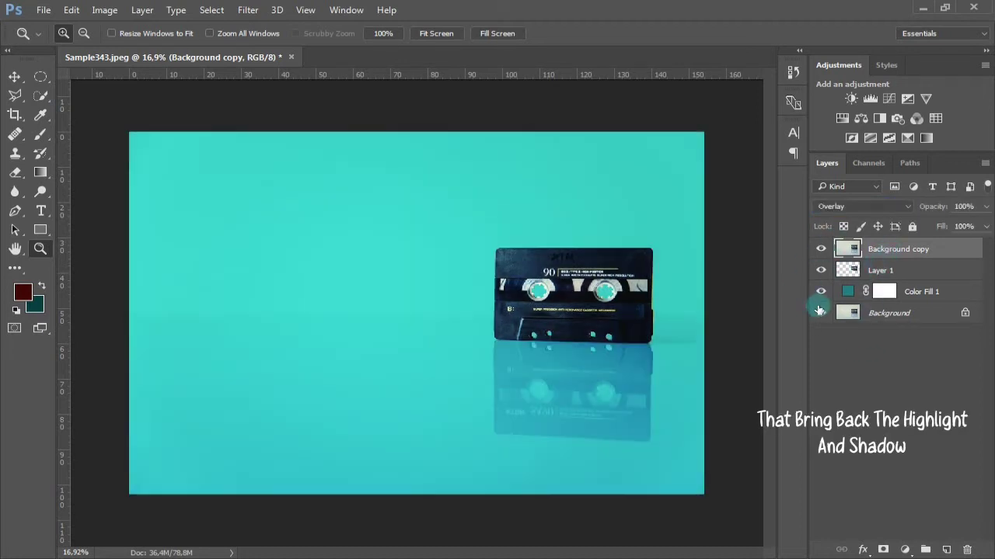
alt+click(820, 313)
alt+click(821, 313)
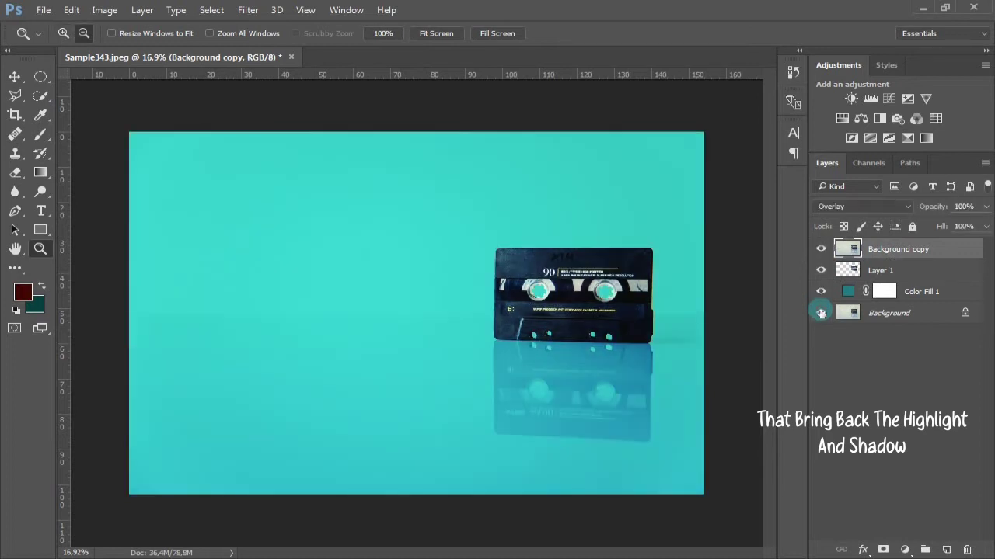
alt+click(821, 312)
alt+click(820, 312)
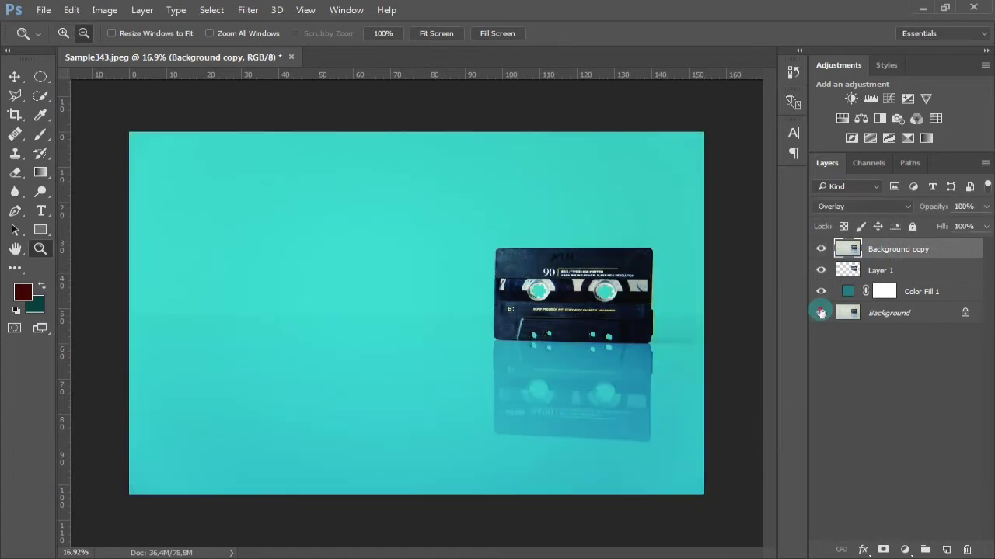
alt+click(821, 312)
alt+click(820, 312)
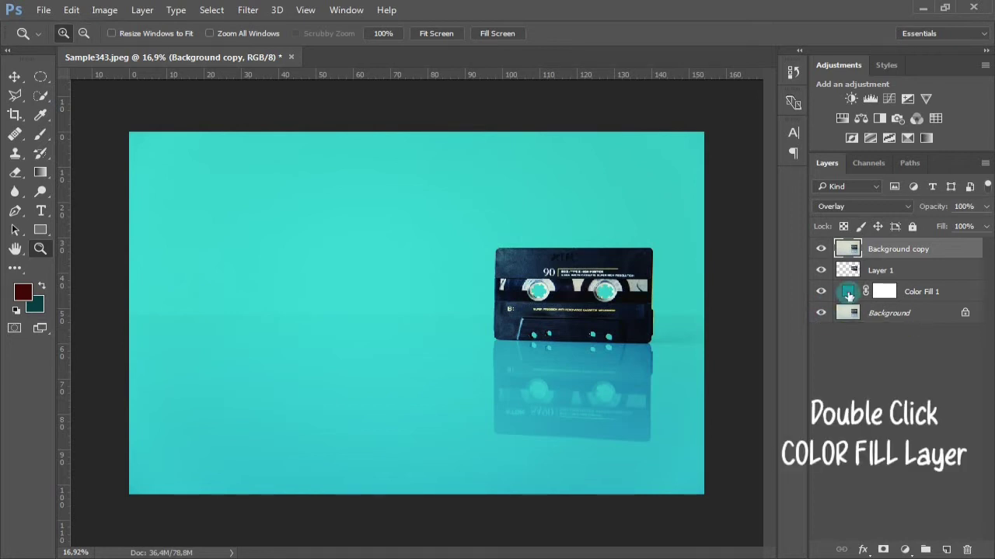
Step: Preview other hues on the Color Fill 1 layer, such as green 6c8326 and blue 264b83, and discard the changes
click(848, 294)
double_click(844, 293)
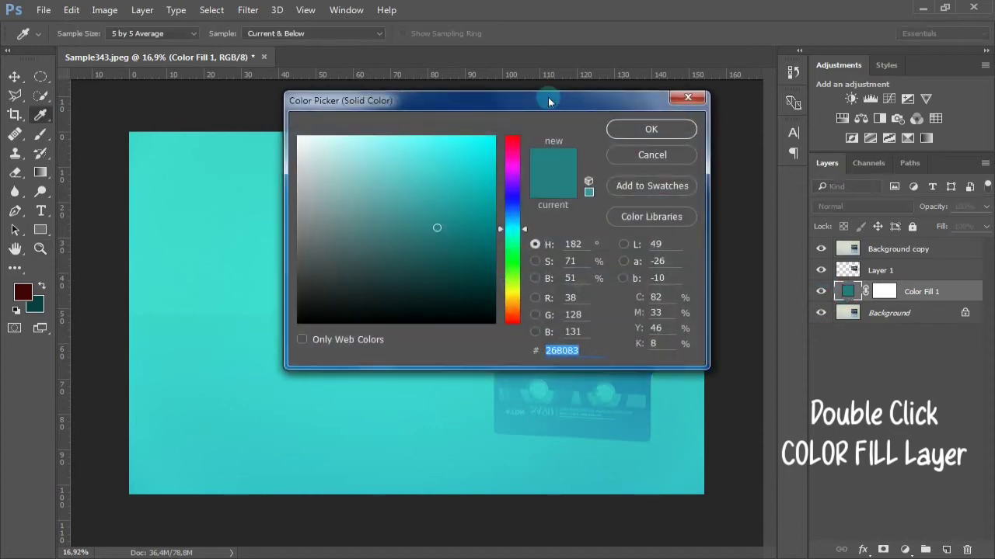
drag(548, 97, 850, 79)
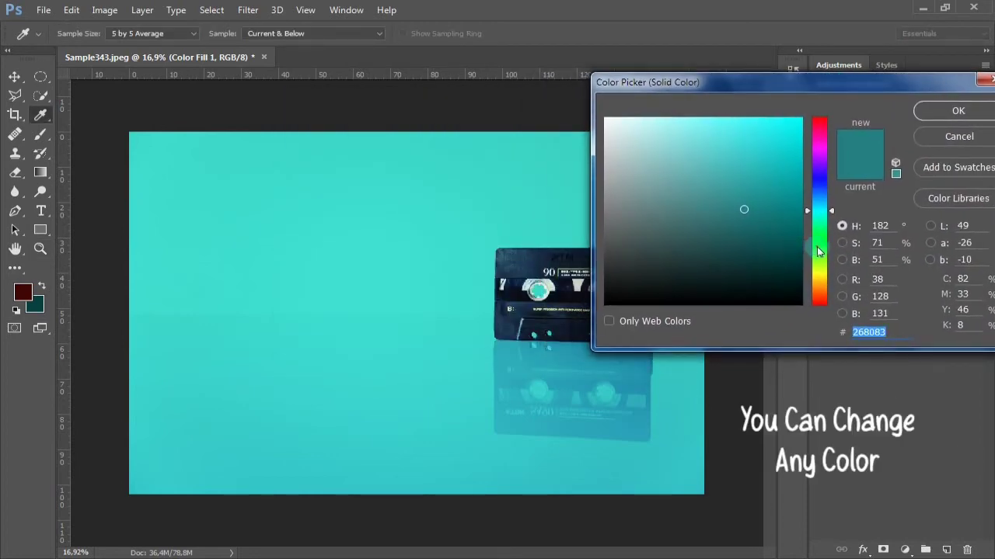
drag(820, 226, 820, 267)
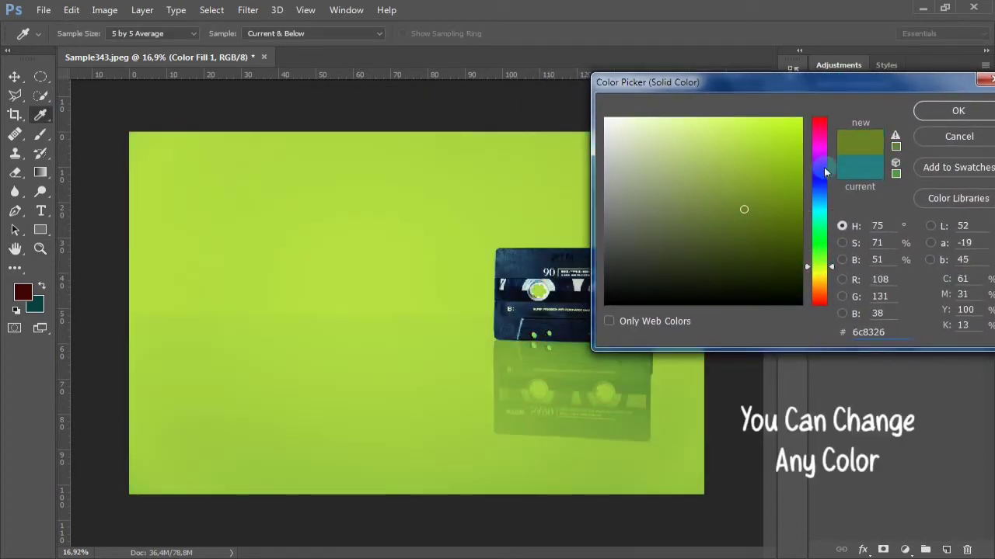
drag(824, 167, 822, 193)
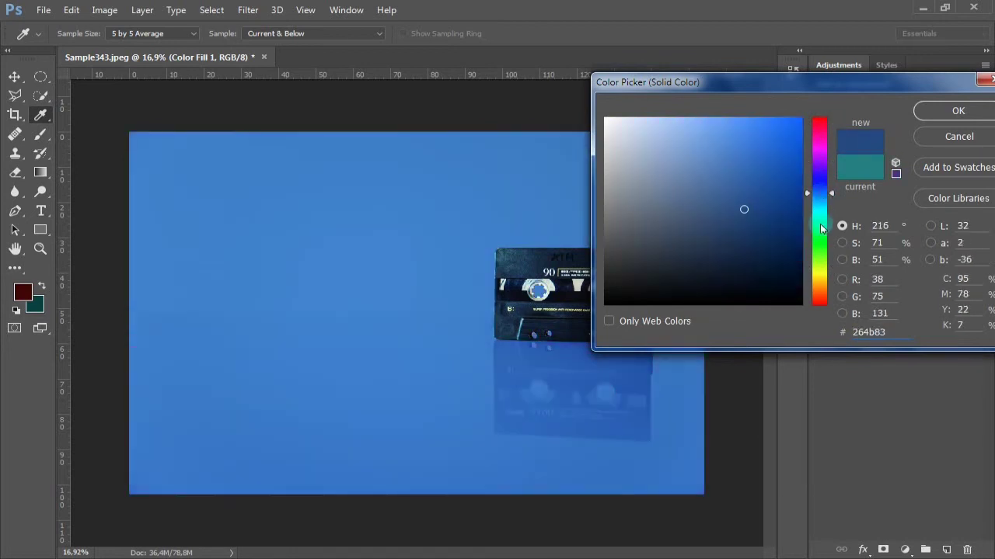
drag(822, 228, 820, 270)
click(939, 136)
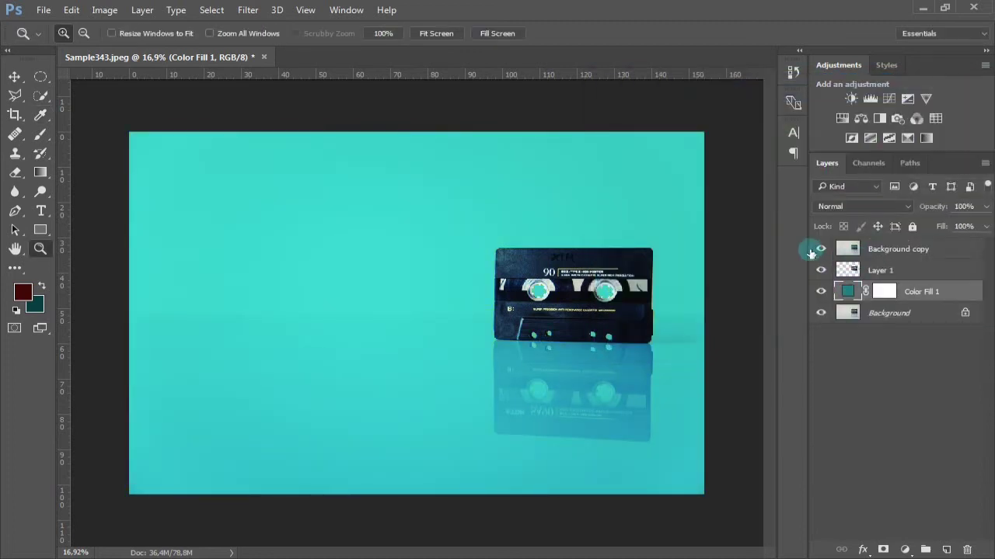
Step: Add a Curves adjustment directly above Layer 1, lift the upper part of its RGB curve and clip it to the cassette layer
click(872, 253)
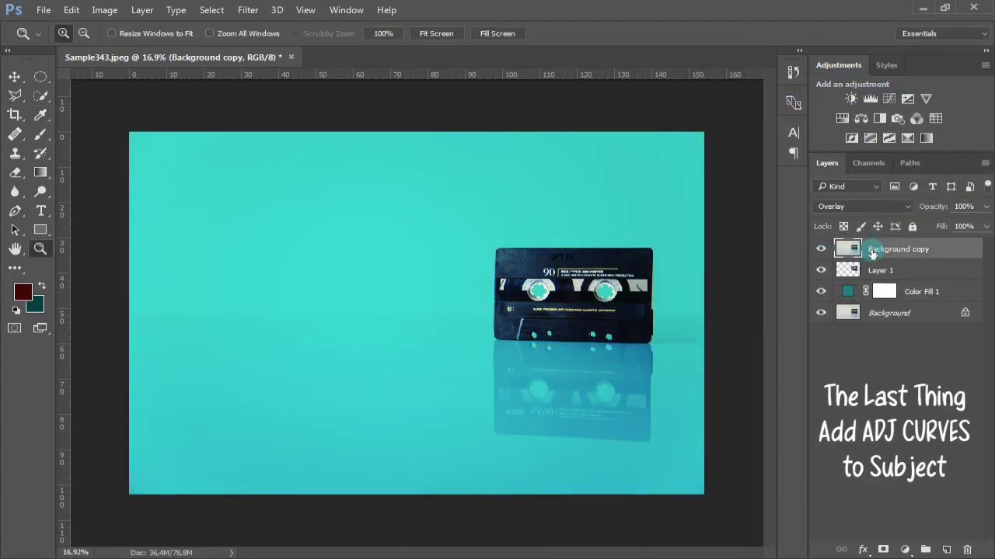
click(851, 270)
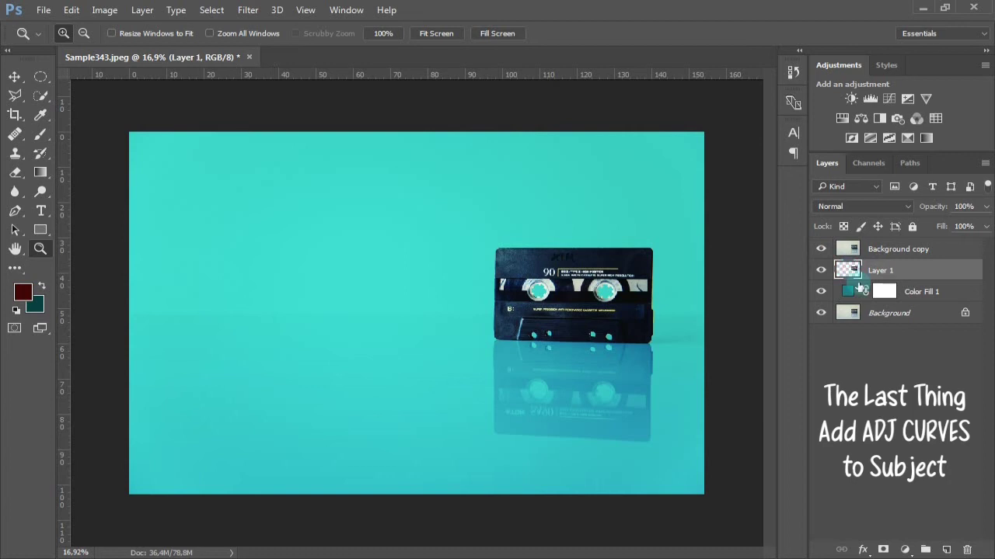
click(905, 551)
click(885, 317)
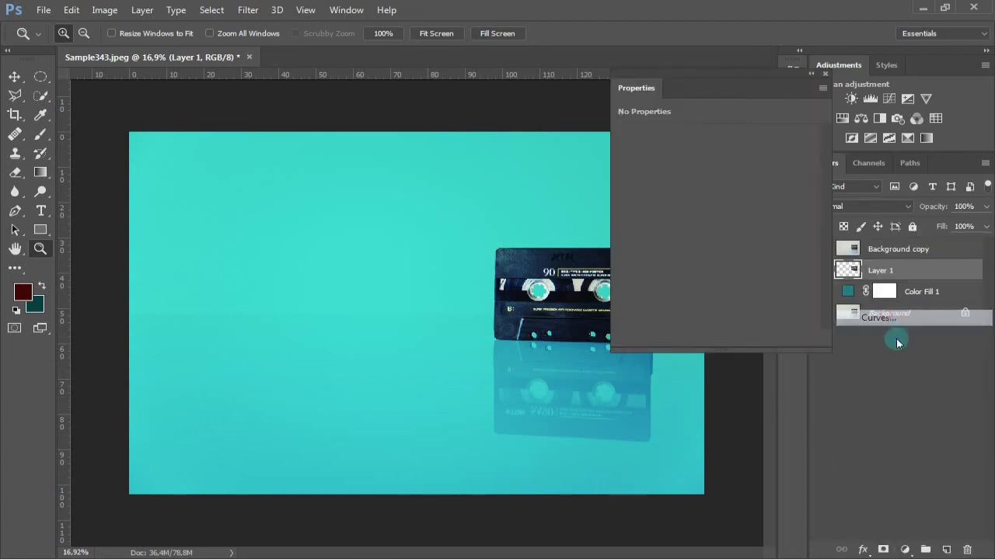
drag(713, 87, 779, 87)
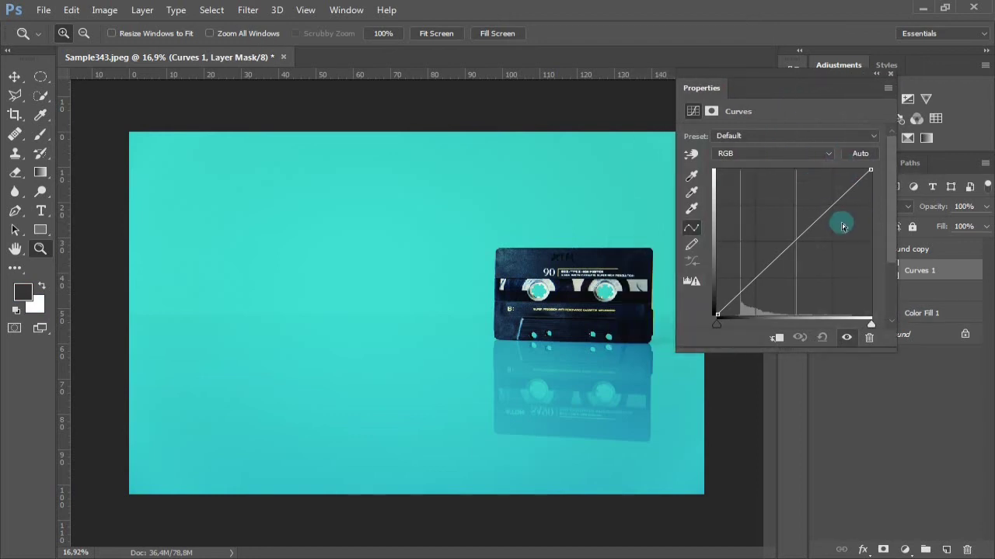
drag(835, 204, 821, 200)
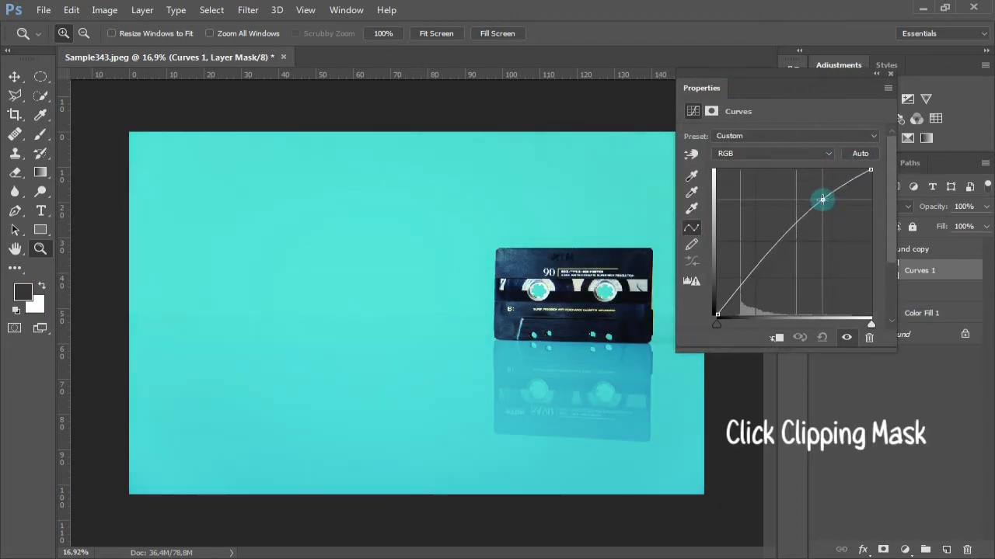
click(775, 338)
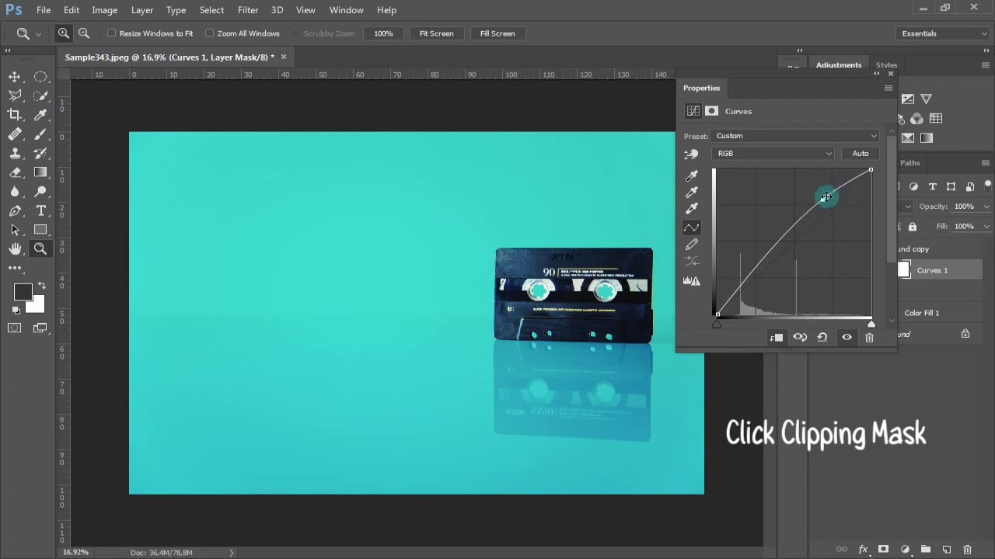
Step: Brighten the cassette by raising a shadow point and a highlight point on the RGB curve, and compare with the Curves adjustment hidden and shown
mouse_move(748, 277)
mouse_down()
mouse_move(779, 282)
mouse_move(743, 268)
mouse_up()
drag(823, 199, 842, 187)
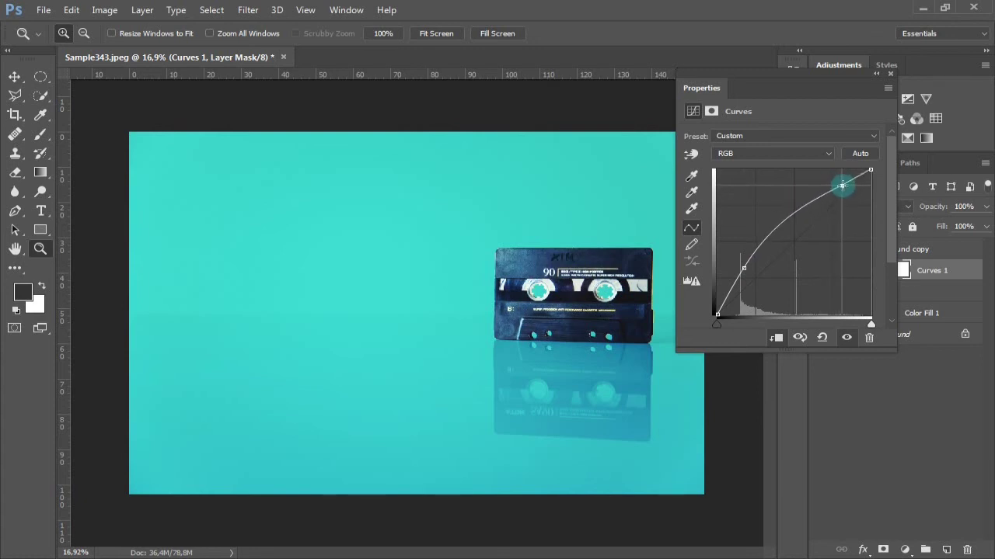
drag(743, 269, 750, 272)
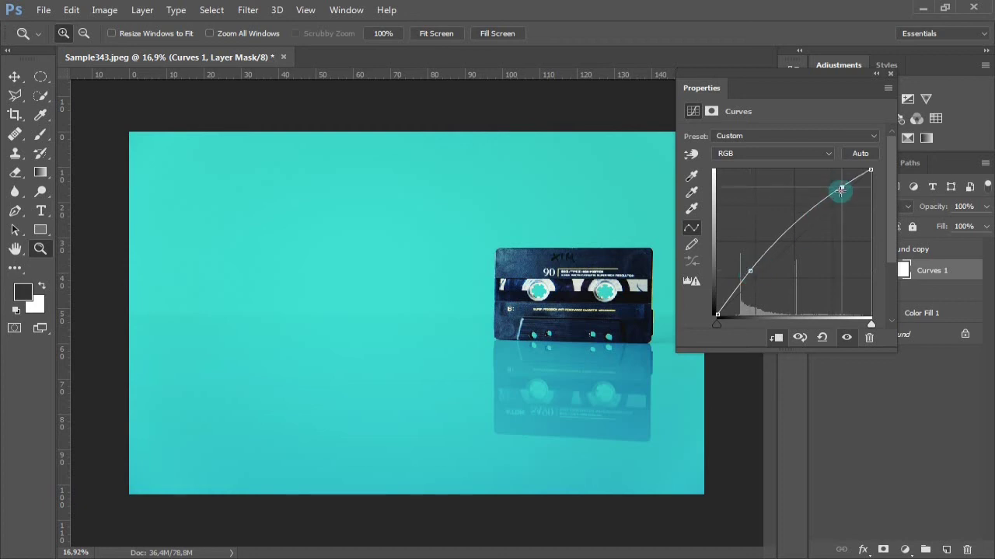
mouse_move(840, 191)
mouse_down()
mouse_move(839, 200)
mouse_move(835, 178)
mouse_move(836, 187)
mouse_up()
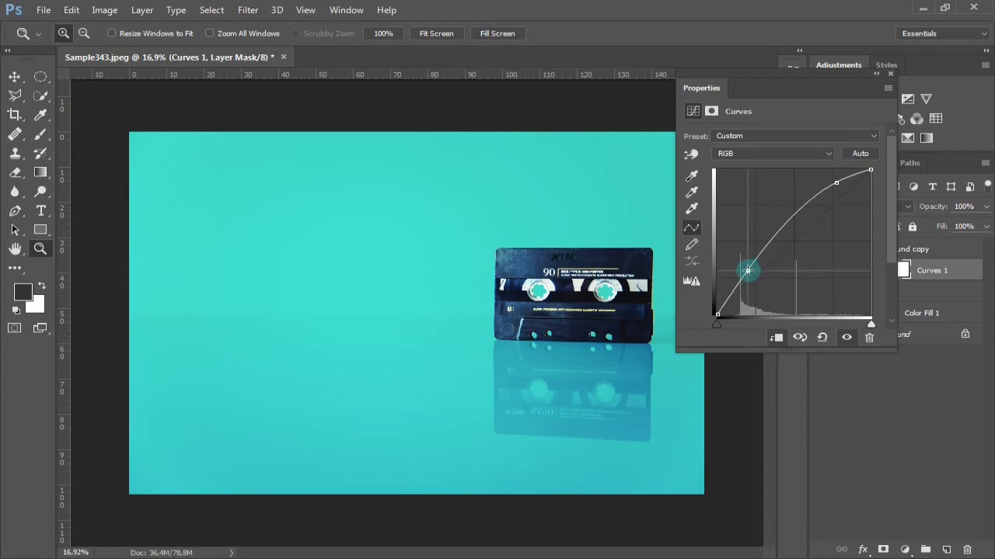
drag(747, 270, 743, 270)
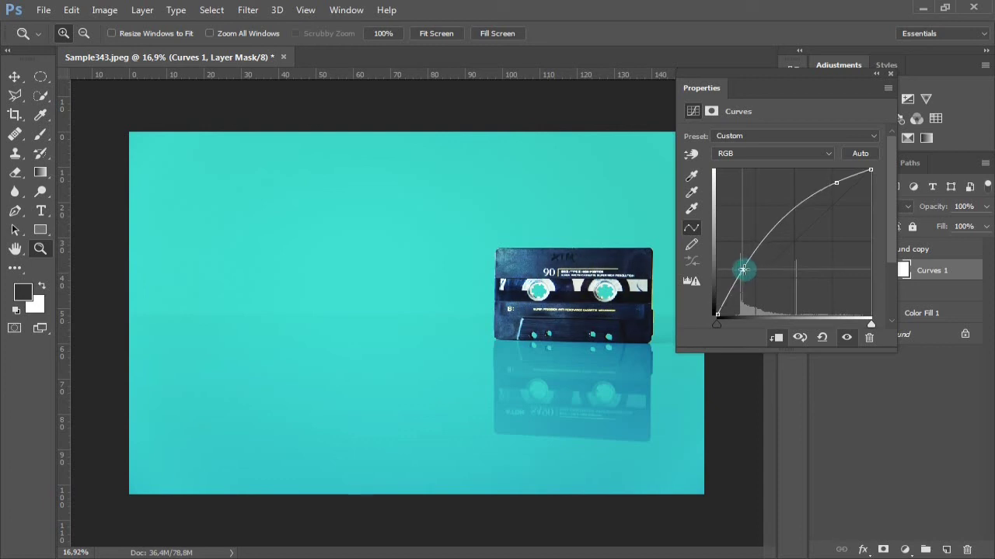
click(890, 73)
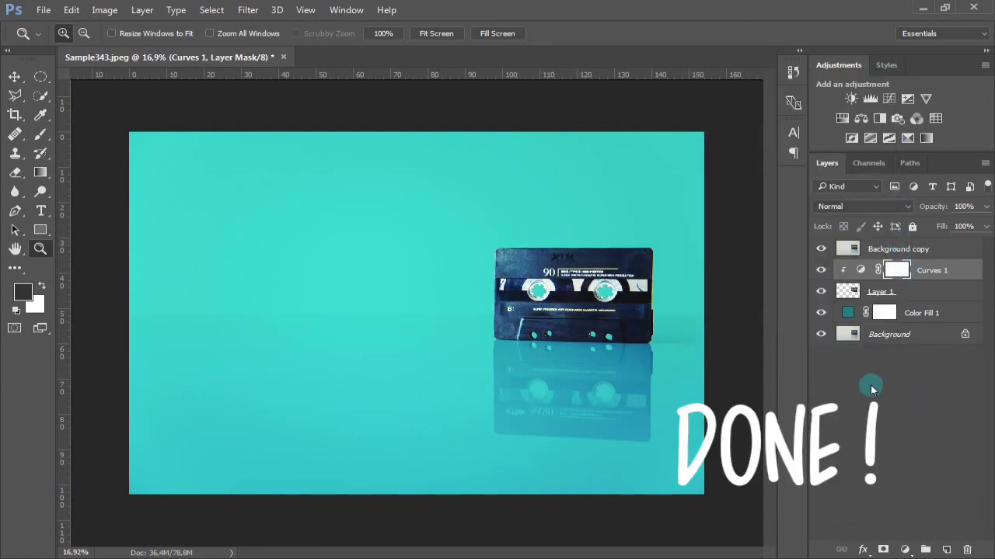
click(821, 272)
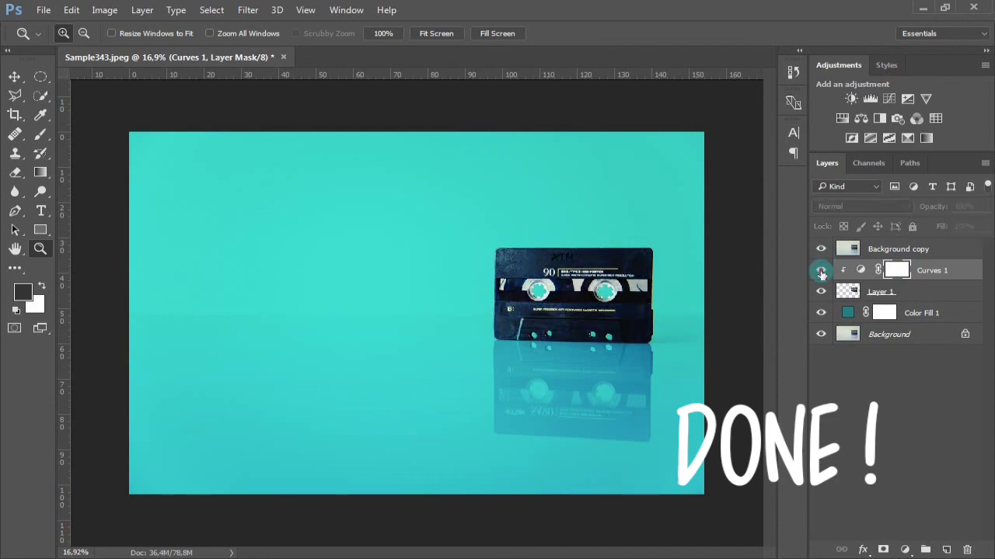
click(821, 272)
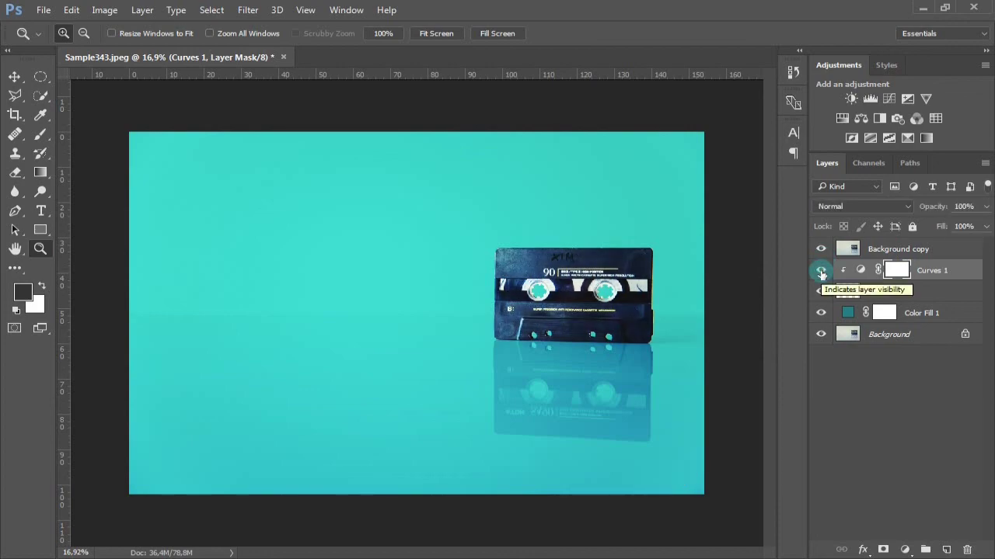